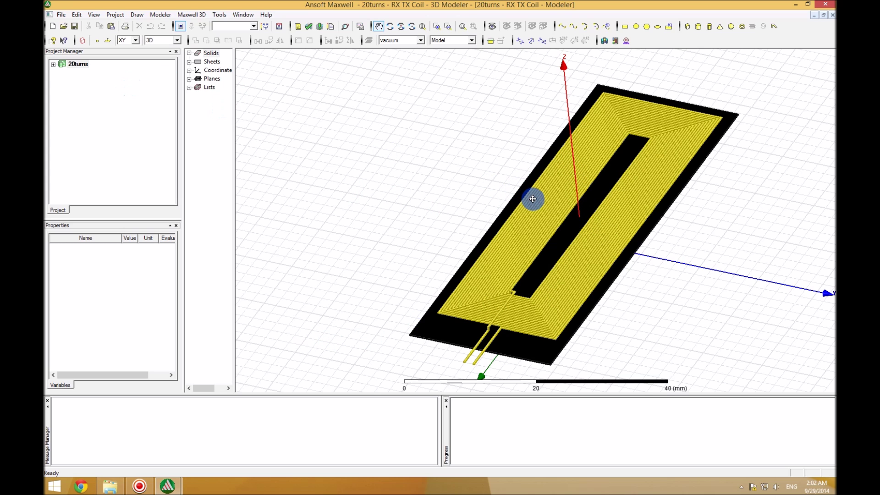
# Expand the 20turns RX TX Coil design and set Wtx to 30 and Ltx to 50.
pyautogui.doubleClick(72, 65)
pyautogui.click(96, 72)
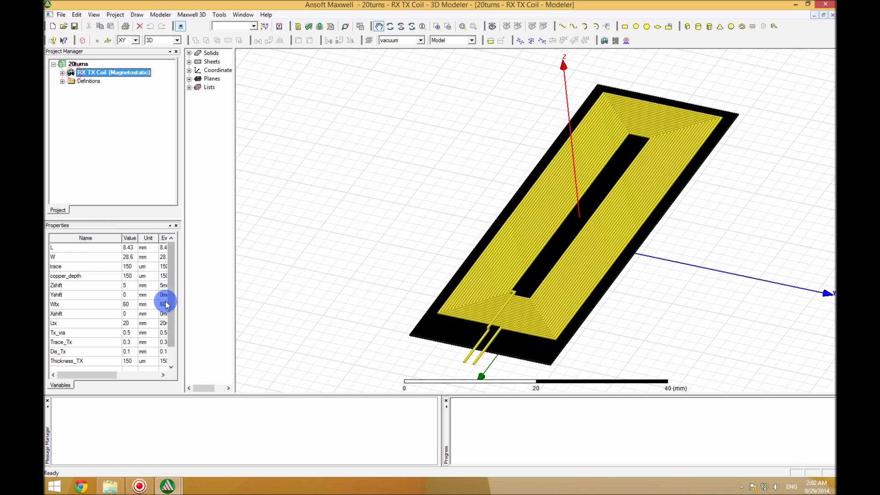
pyautogui.moveTo(171, 314); pyautogui.dragTo(167, 339)
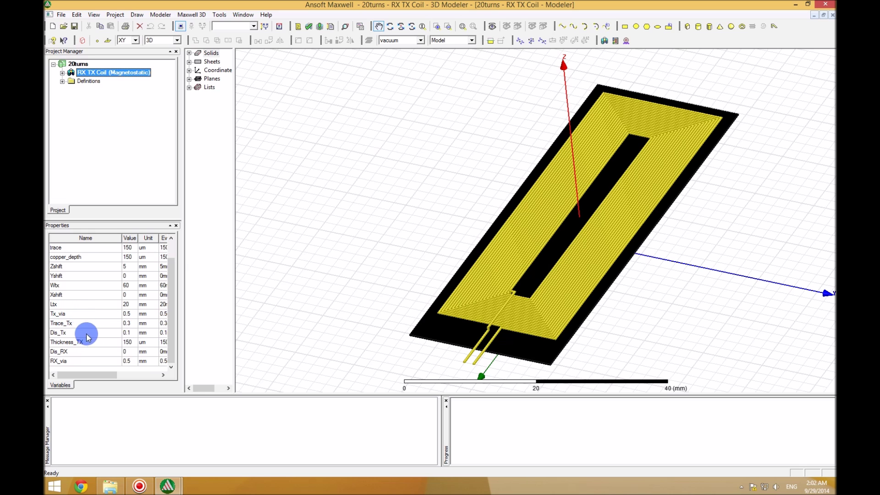
pyautogui.click(130, 285)
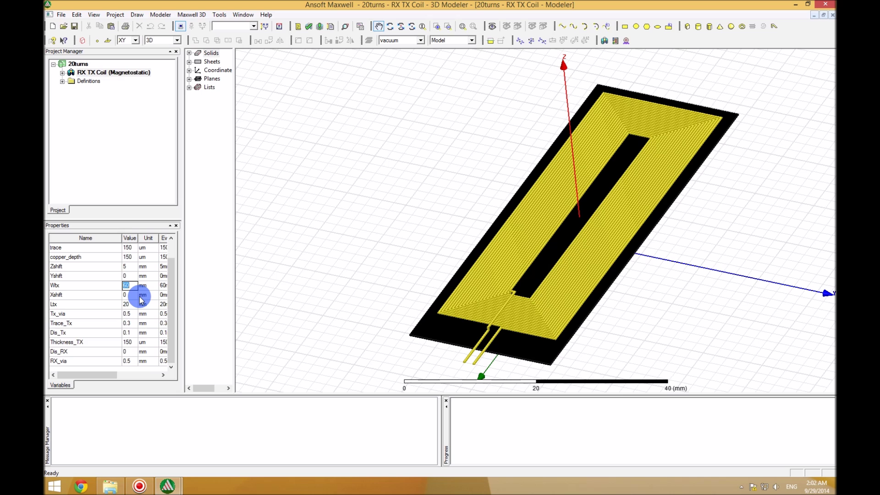
pyautogui.write('30')
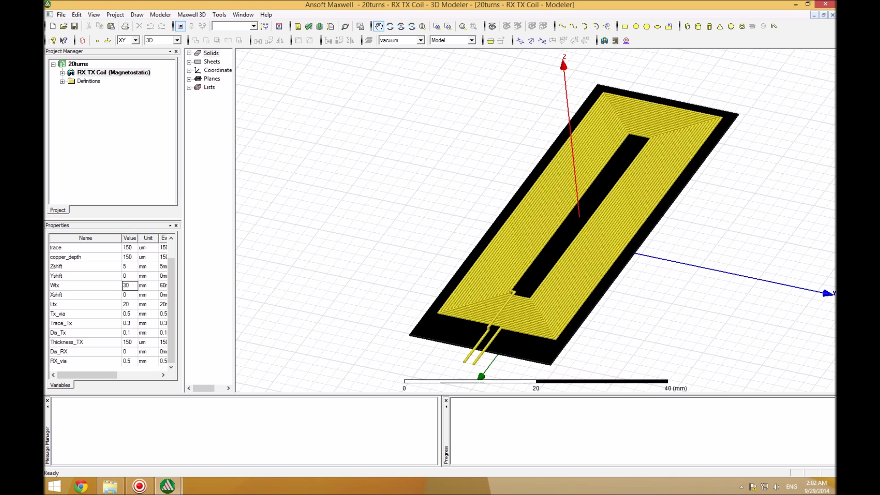
pyautogui.click(140, 295)
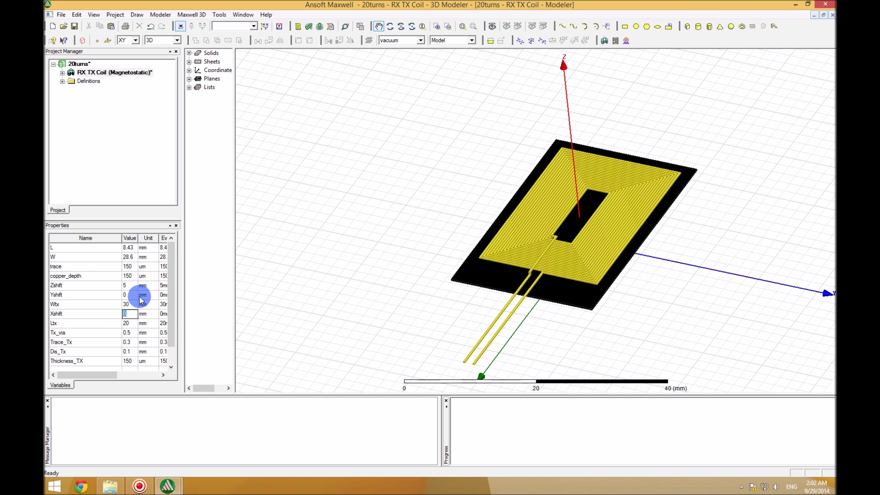
pyautogui.click(130, 324)
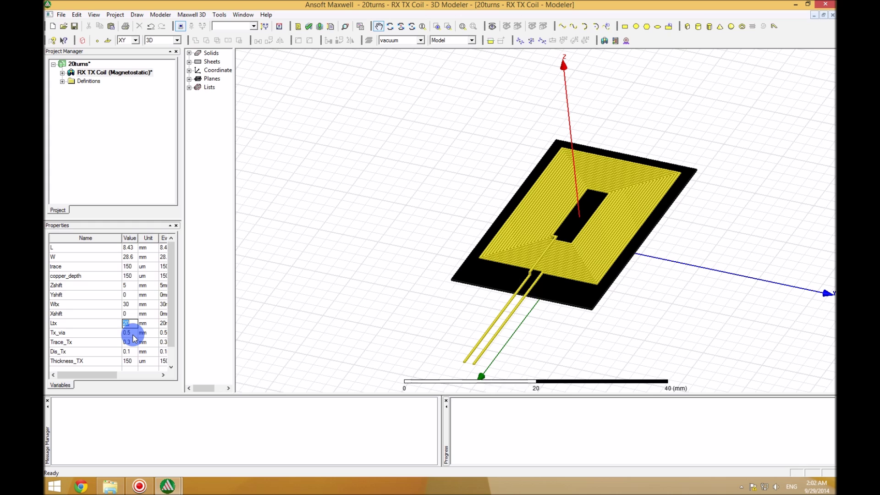
pyautogui.write('50')
pyautogui.click(130, 333)
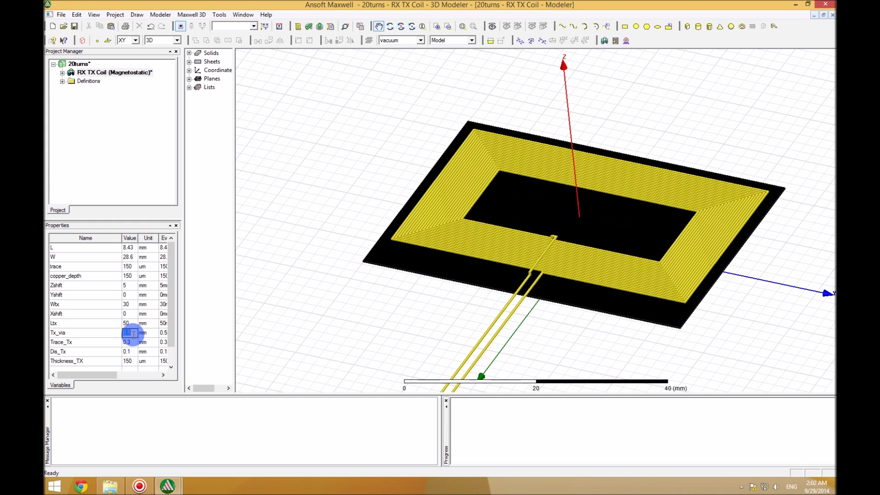
# Set Trace_Tx to 0.1 and Dis_Tx to 0.3 in the Properties grid.
pyautogui.click(130, 343)
pyautogui.press('BackSpace')
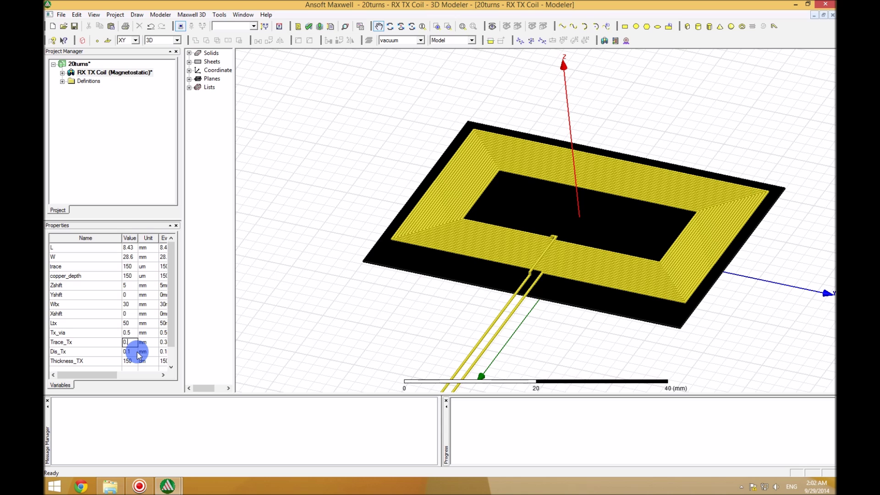
pyautogui.write('1')
pyautogui.click(135, 352)
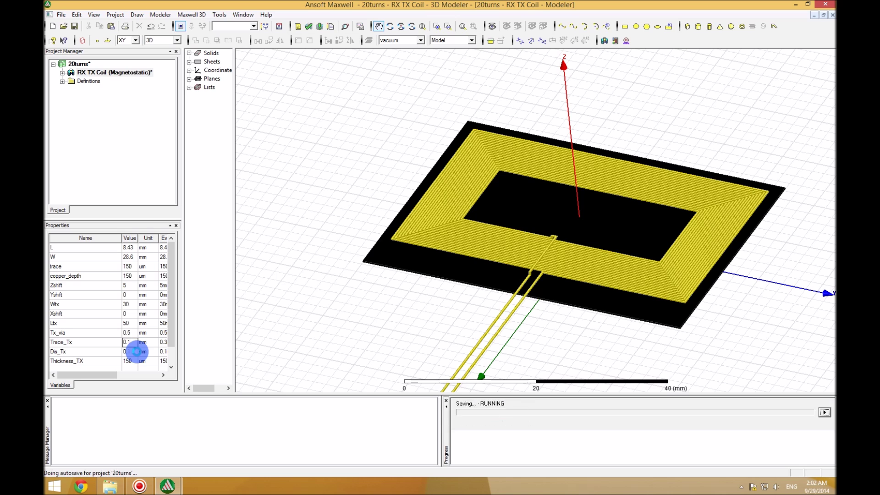
pyautogui.click(132, 342)
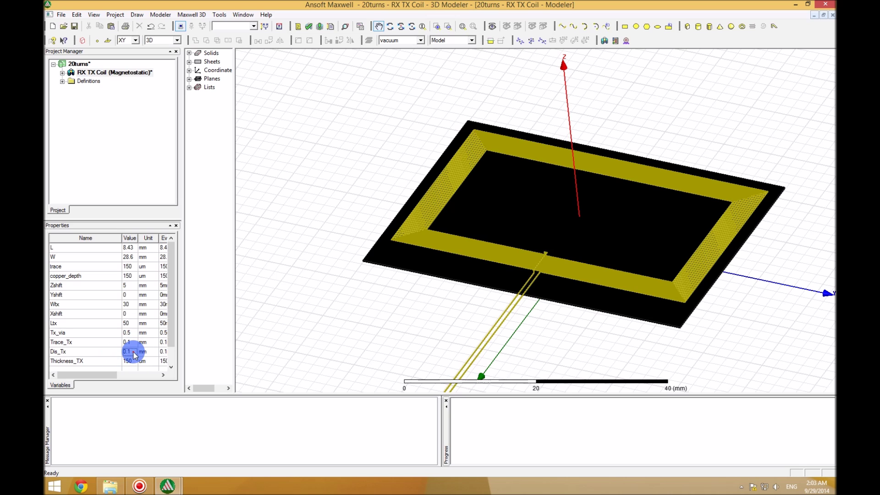
pyautogui.click(135, 352)
pyautogui.press('BackSpace')
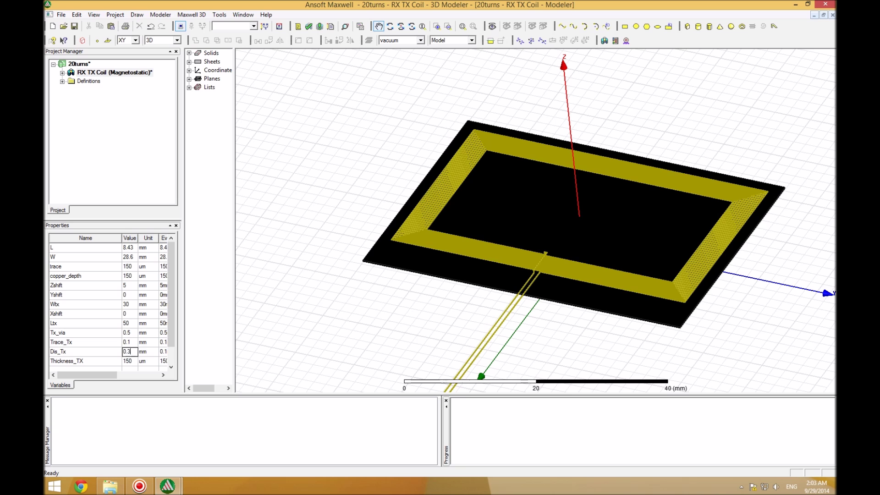
pyautogui.write('3')
pyautogui.click(130, 361)
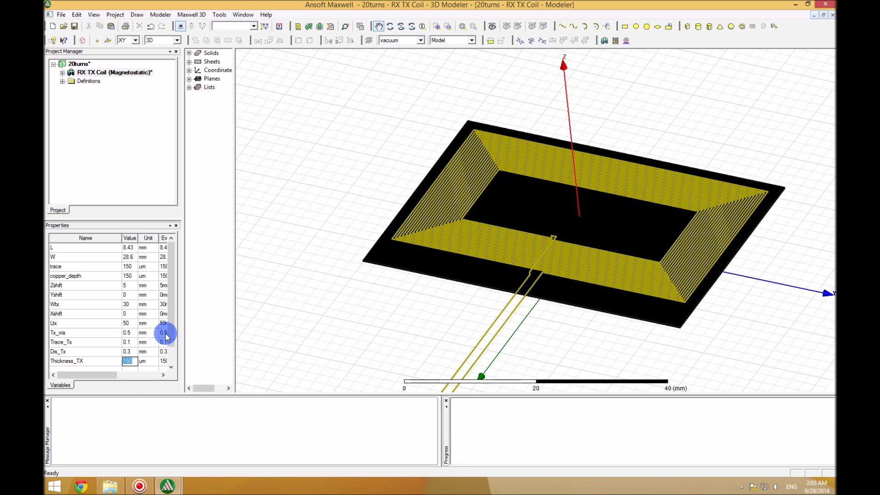
pyautogui.click(412, 27)
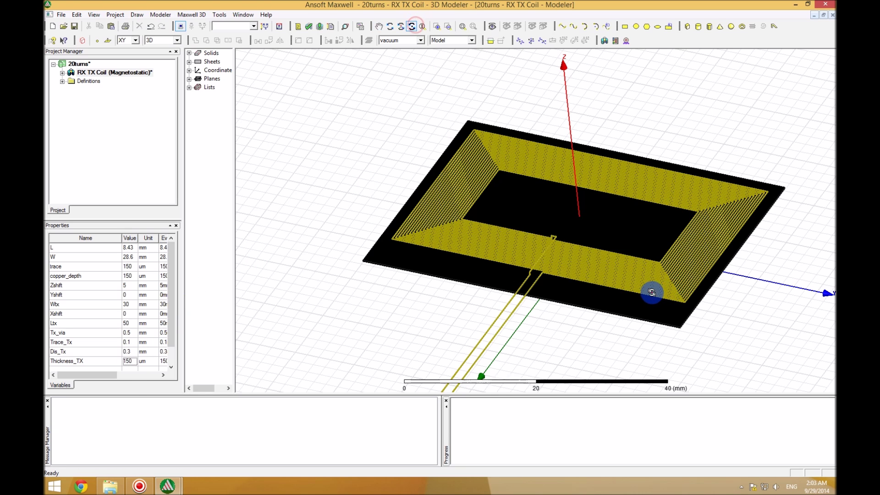
pyautogui.moveTo(651, 293); pyautogui.dragTo(647, 316)
pyautogui.scroll(3, 613, 297)
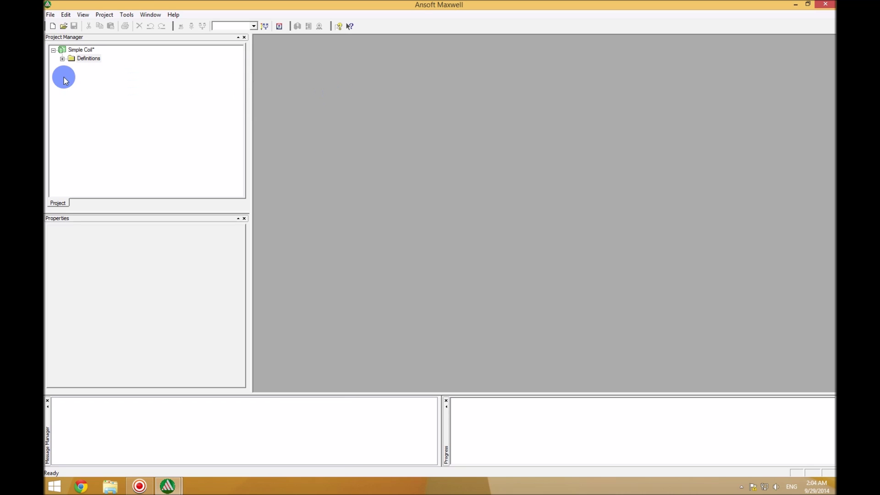
# Insert a Maxwell 3D design into Simple Coil and orient the view top-down with Y up.
pyautogui.click(73, 50)
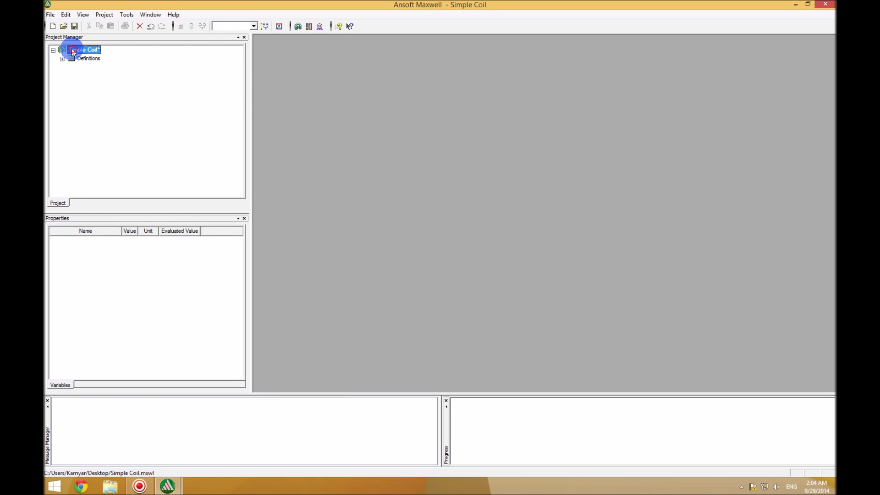
pyautogui.click(297, 26)
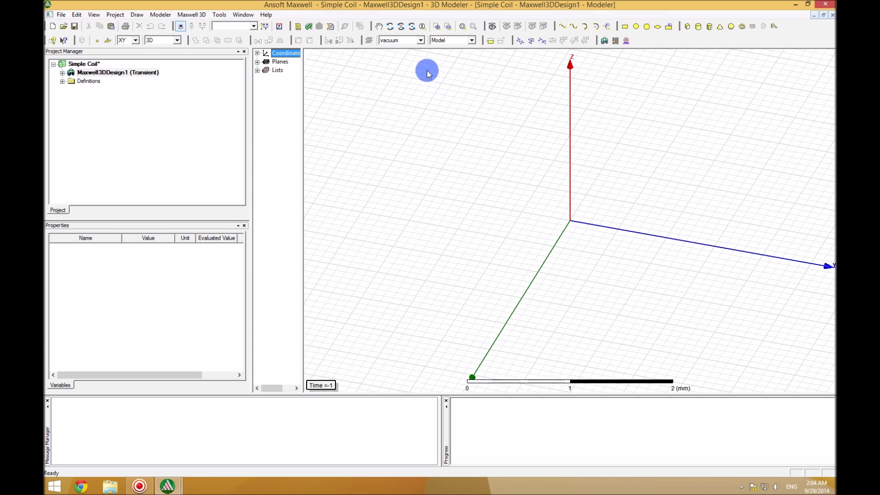
pyautogui.click(411, 26)
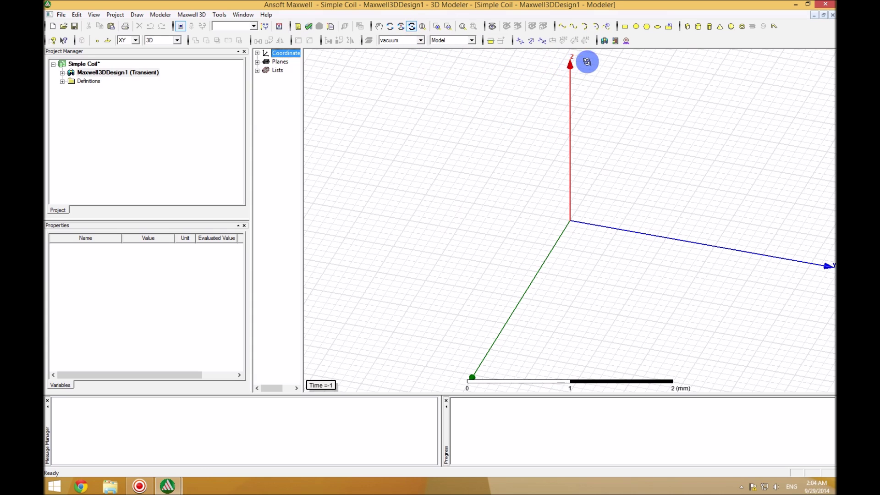
pyautogui.keyDown('alt'); pyautogui.doubleClick(560, 59); pyautogui.keyUp('alt')
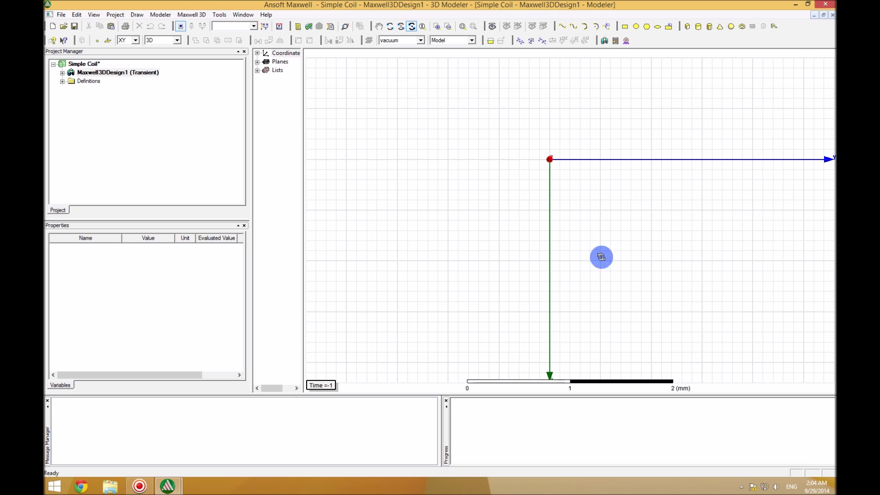
pyautogui.moveTo(816, 201); pyautogui.dragTo(561, 101)
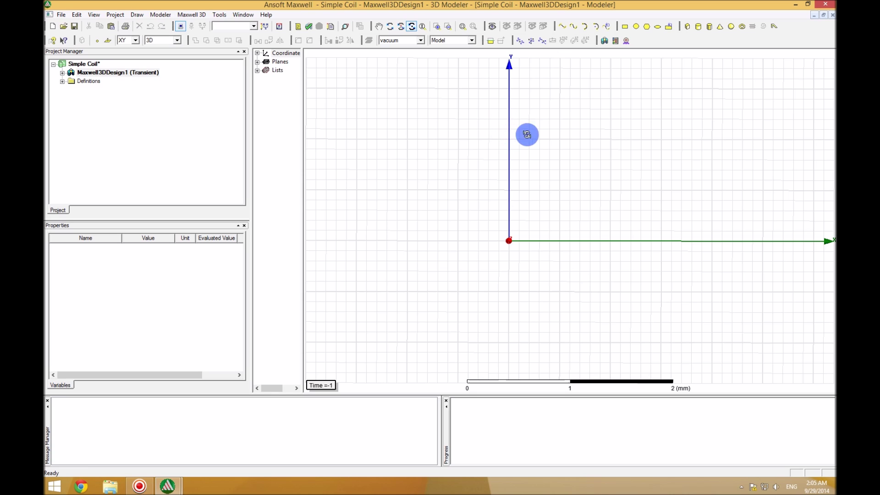
# Start a polyline with outer vertices (0.2,-1.3), (0.2,-0.5), (1.6,-0.5), (1.6,0.5), (-1.5,0.5), (-1.5,-0.3).
pyautogui.click(564, 27)
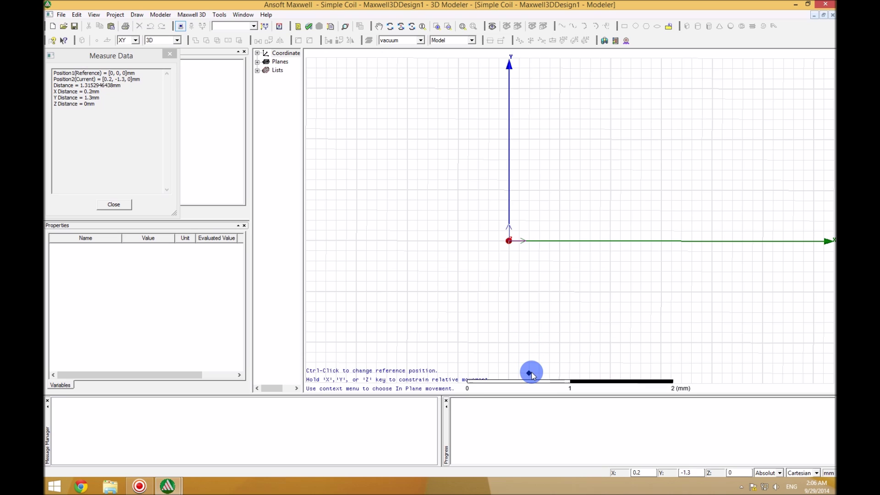
pyautogui.keyDown('ctrl'); pyautogui.click(530, 373); pyautogui.keyUp('ctrl')
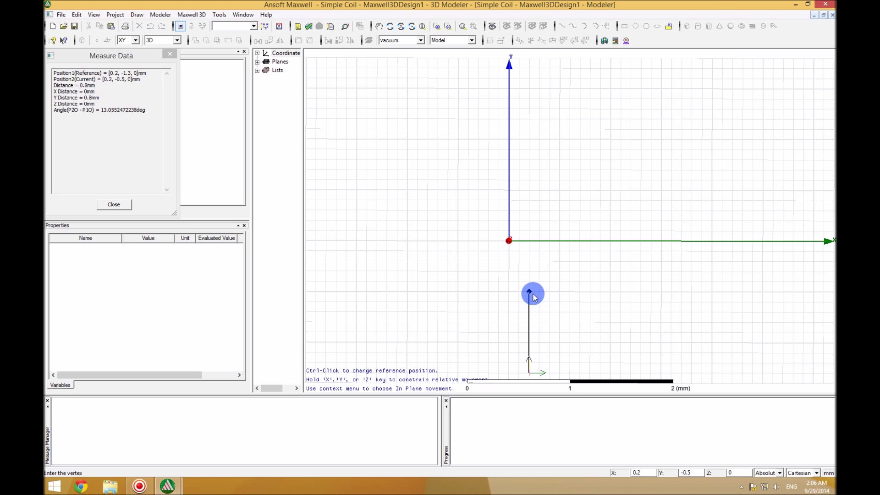
pyautogui.keyDown('ctrl'); pyautogui.click(533, 295); pyautogui.keyUp('ctrl')
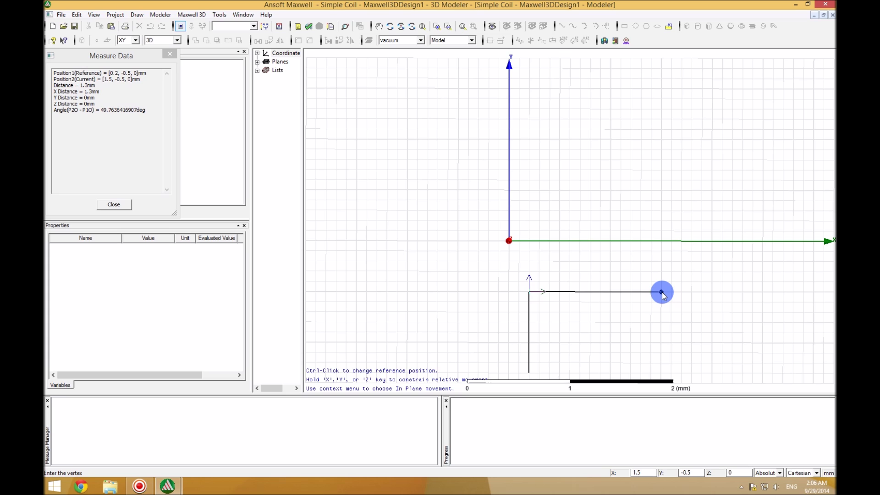
pyautogui.click(672, 292)
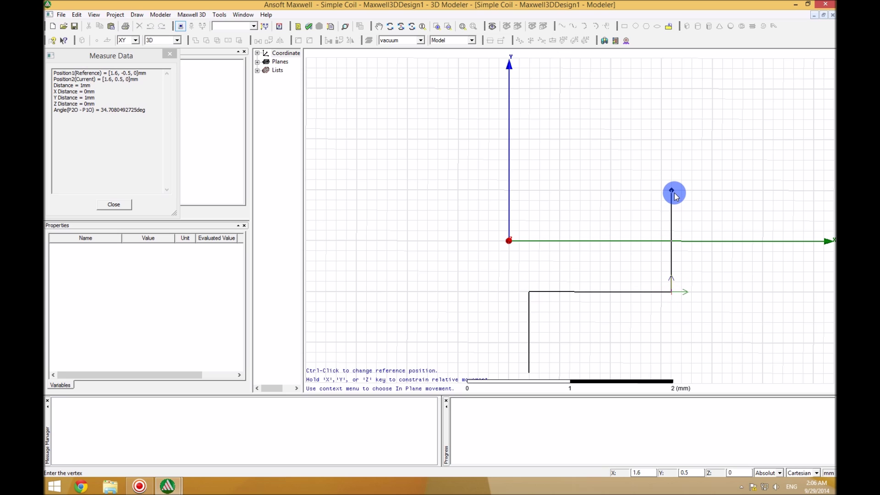
pyautogui.click(674, 193)
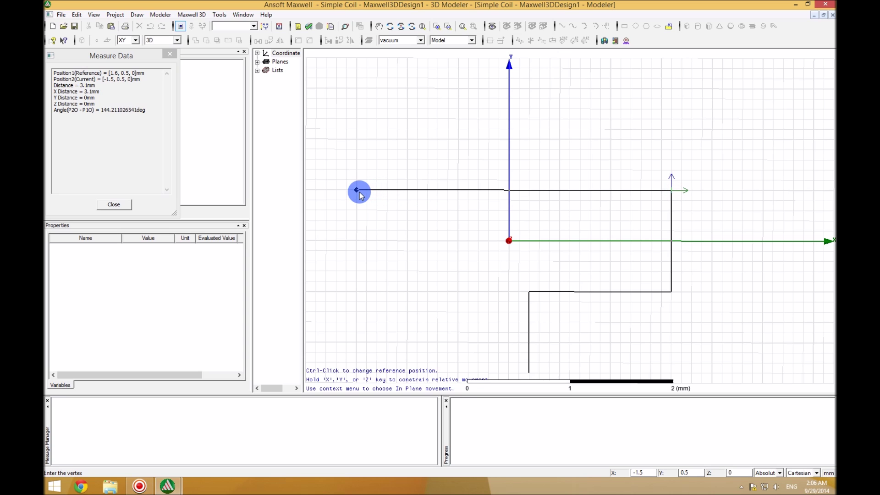
pyautogui.click(358, 193)
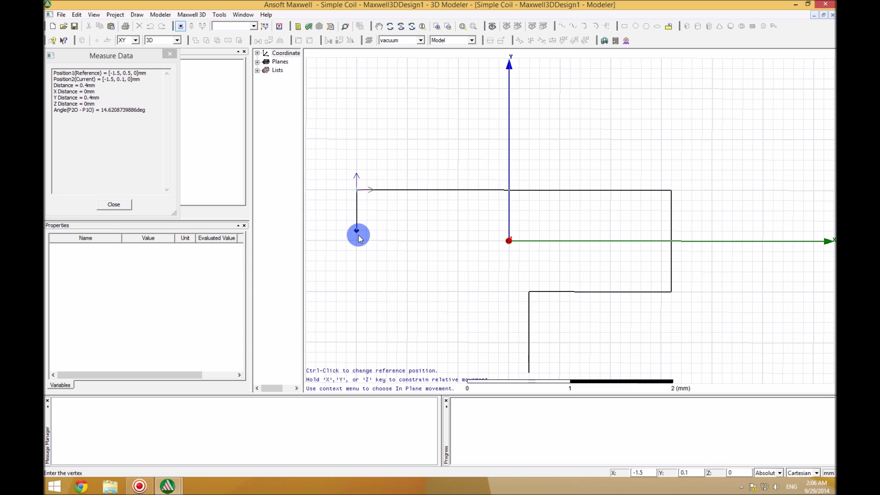
pyautogui.click(358, 271)
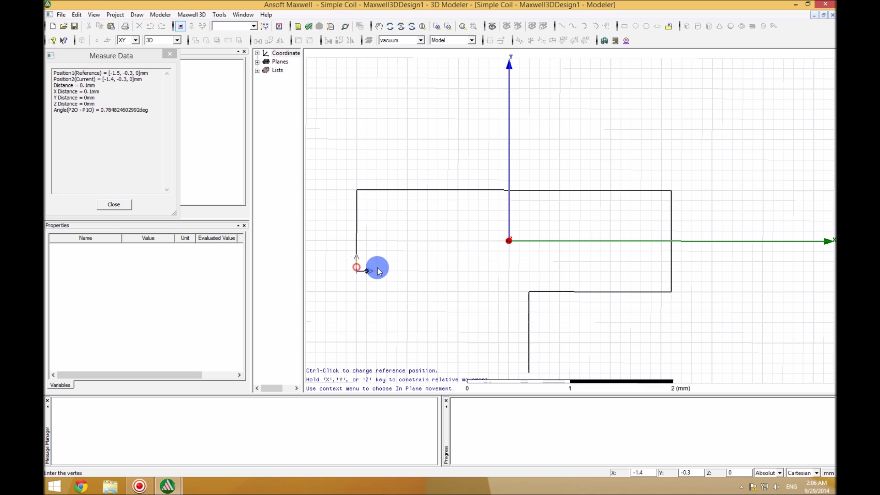
# Add inner vertices (1.4,-0.3), (1.4,0.3), (-1.3,0.3), (-1.3,-0.1), (-0.4,-0.1) and finish the polyline.
pyautogui.click(651, 271)
pyautogui.click(651, 211)
pyautogui.click(376, 211)
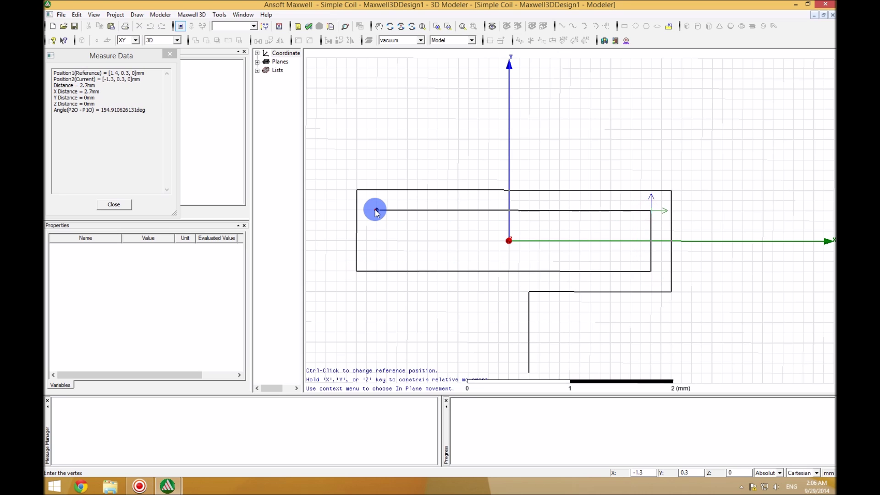
pyautogui.click(377, 251)
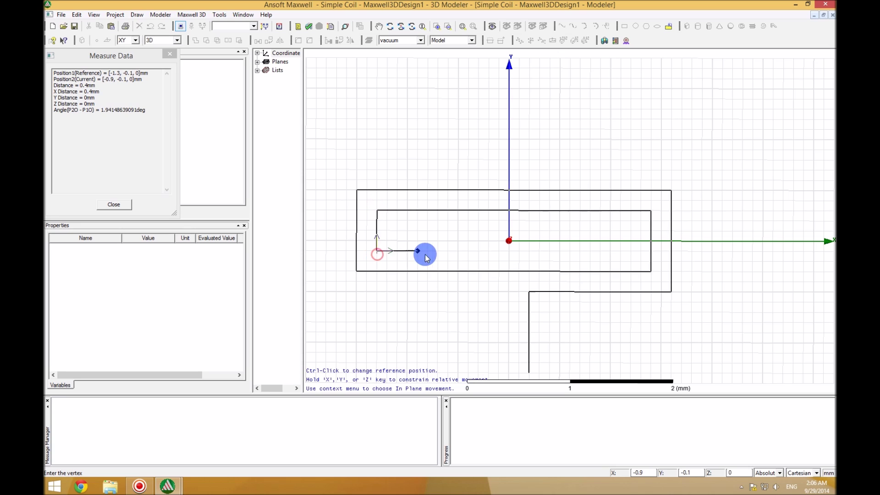
pyautogui.click(469, 251)
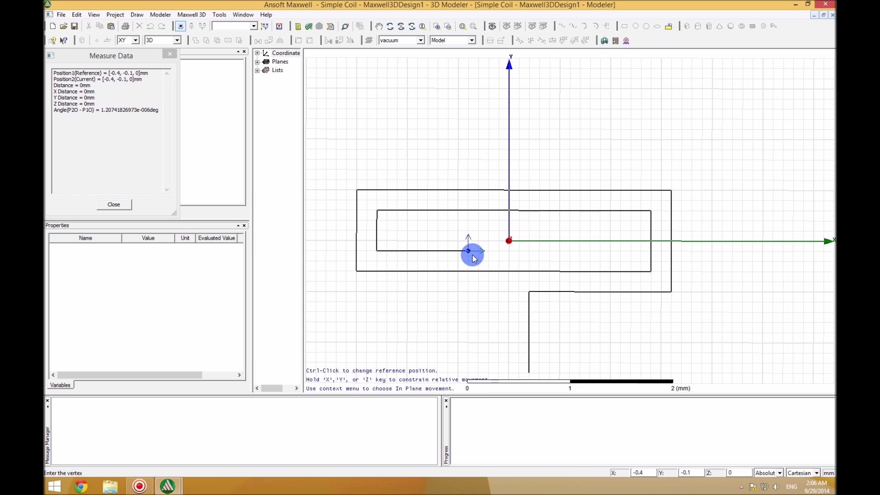
pyautogui.rightClick(473, 258)
pyautogui.click(485, 274)
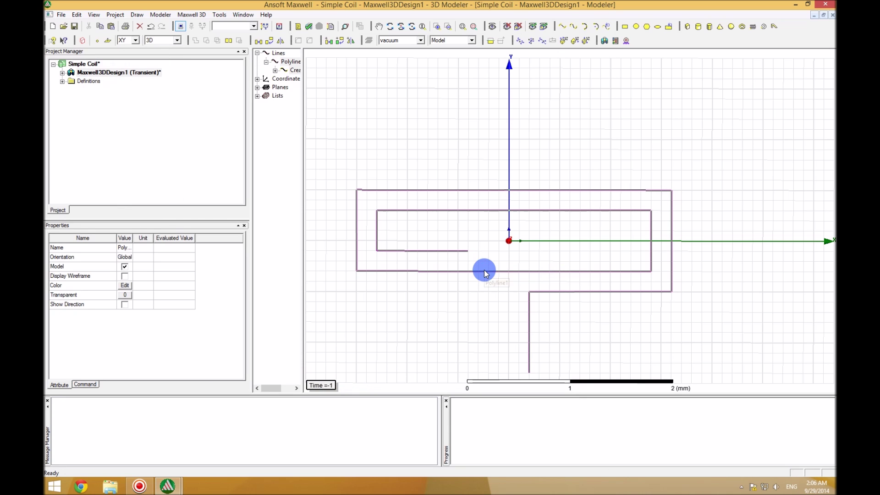
# Fit the coil in view, widen the history tree and show Polyline1's CreatePolyline properties.
pyautogui.click(486, 280)
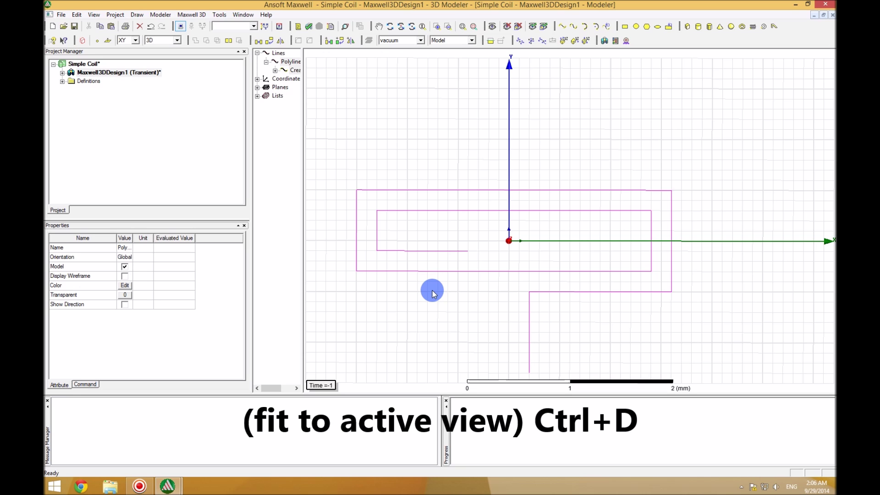
pyautogui.hotkey('ctrl', 'd')
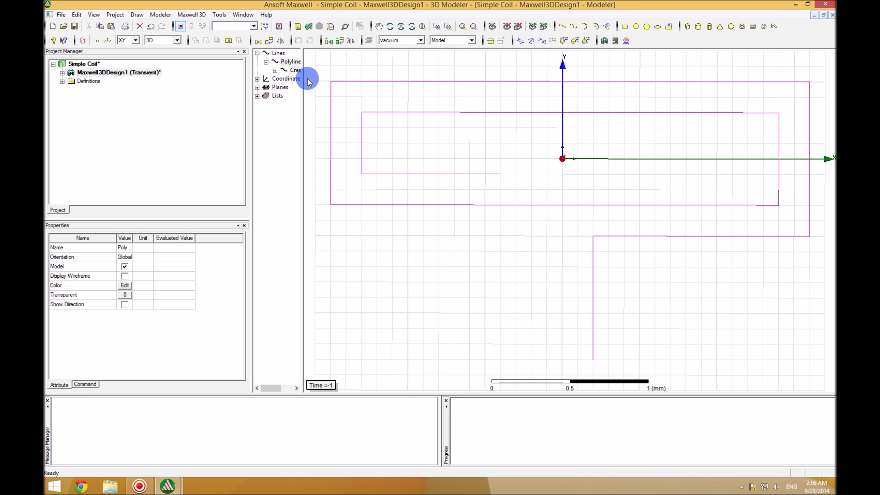
pyautogui.moveTo(309, 74); pyautogui.dragTo(362, 75)
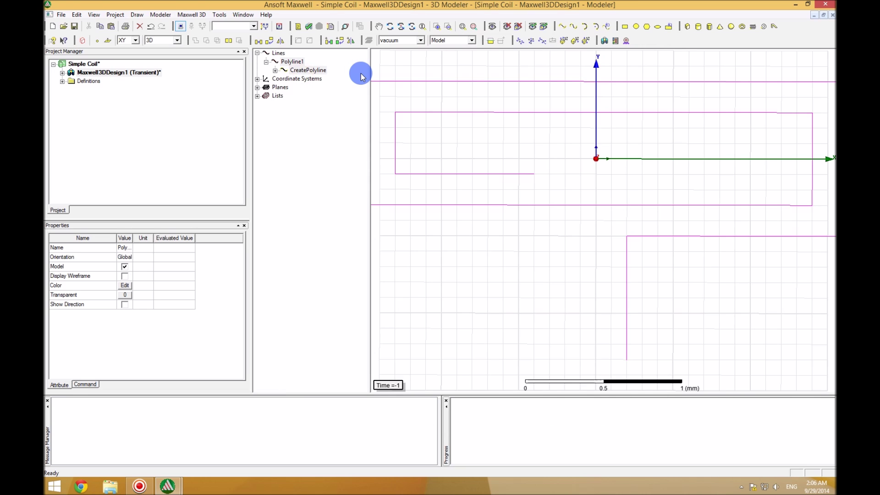
pyautogui.click(471, 90)
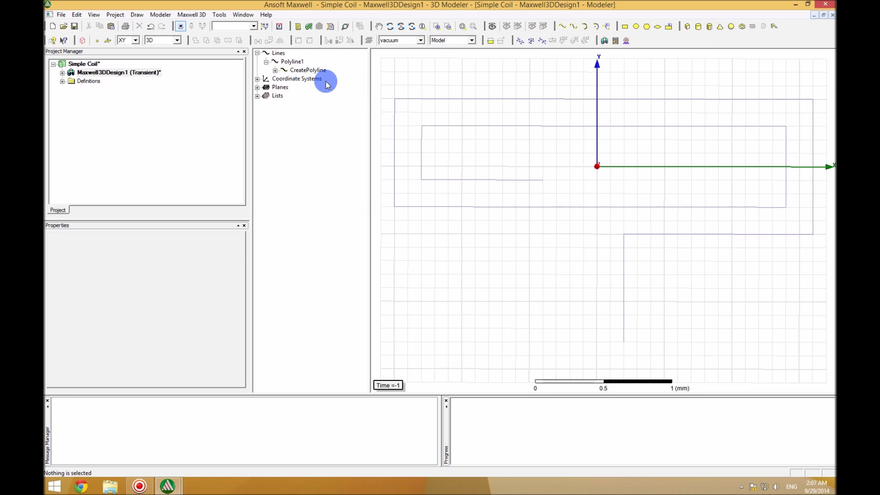
pyautogui.click(562, 98)
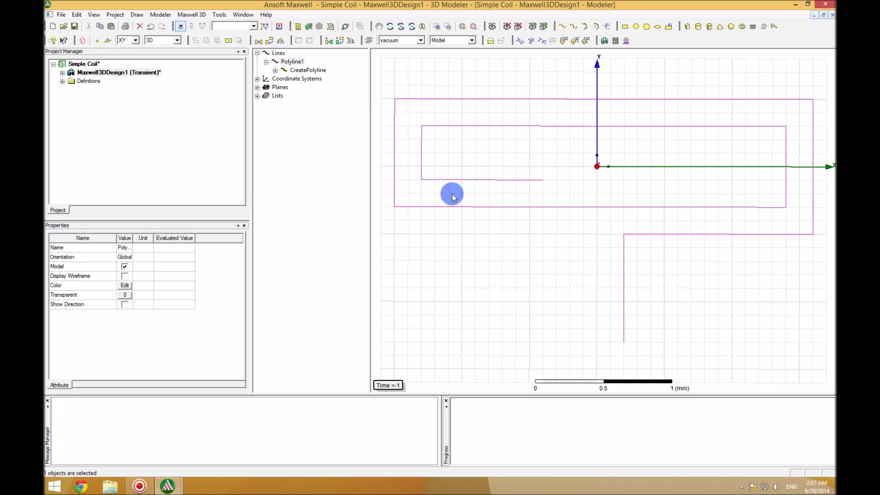
pyautogui.click(311, 70)
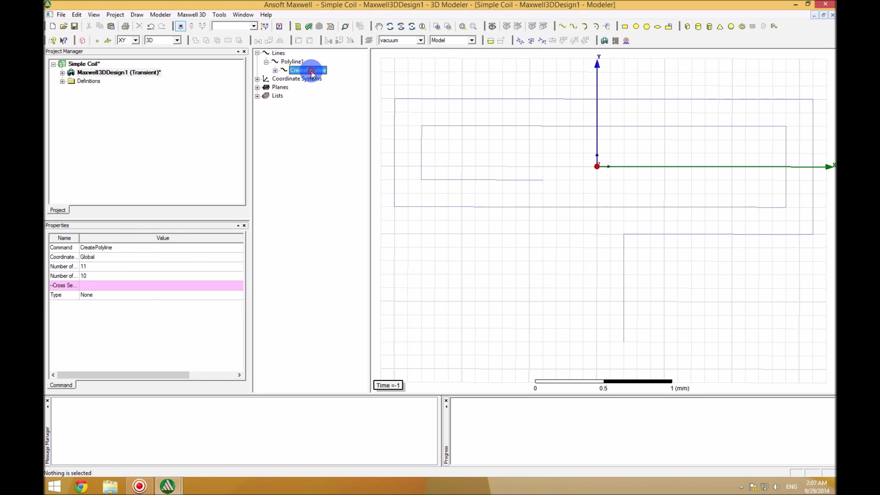
# Expand CreatePolyline, review its ten CreateLine segments, and begin editing the first segment's Point1.
pyautogui.click(276, 72)
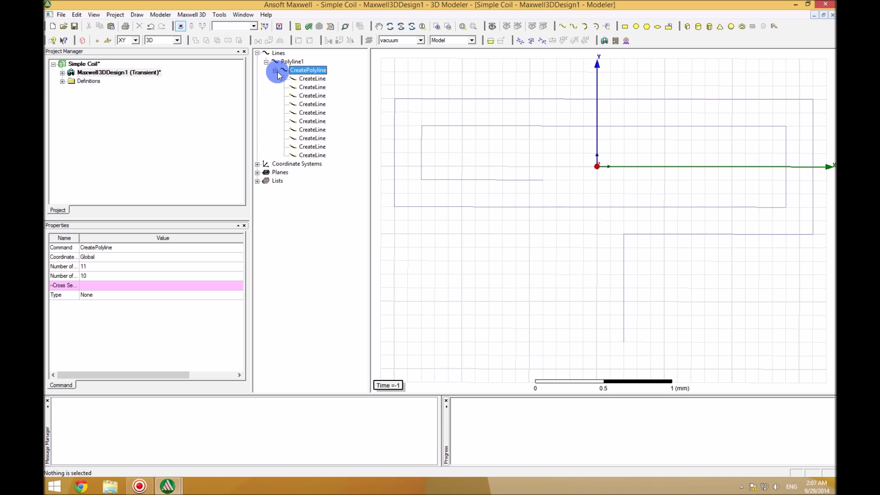
pyautogui.click(308, 79)
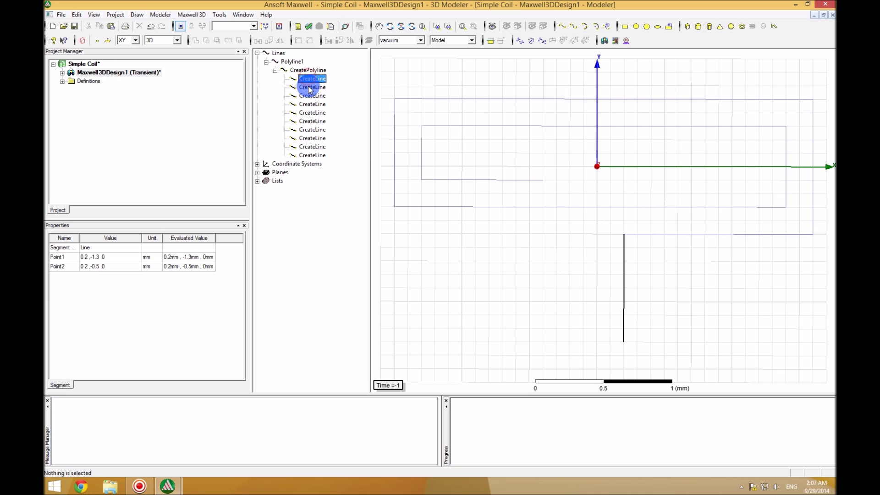
pyautogui.click(309, 88)
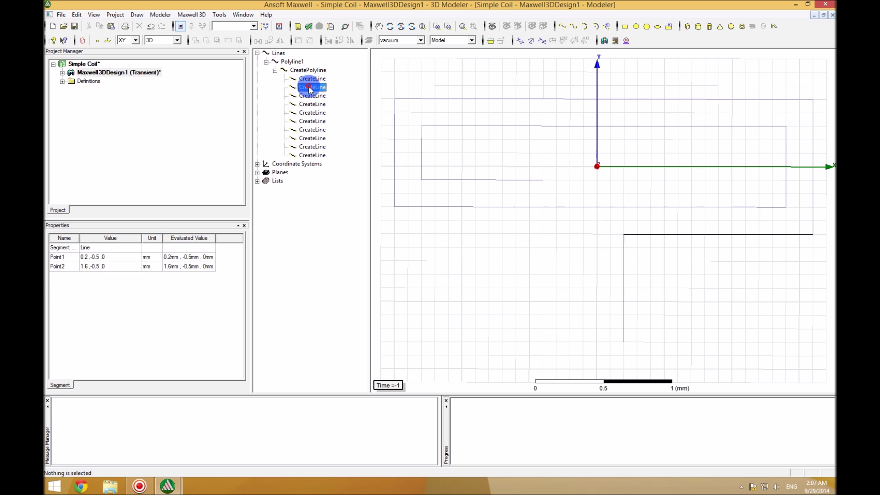
pyautogui.click(310, 96)
pyautogui.click(309, 104)
pyautogui.click(311, 112)
pyautogui.click(311, 121)
pyautogui.click(312, 130)
pyautogui.click(313, 138)
pyautogui.click(314, 146)
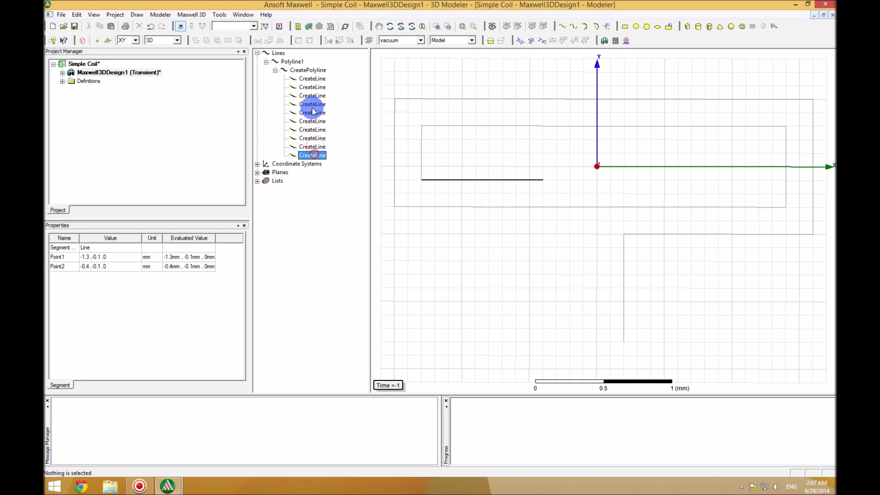
pyautogui.click(313, 78)
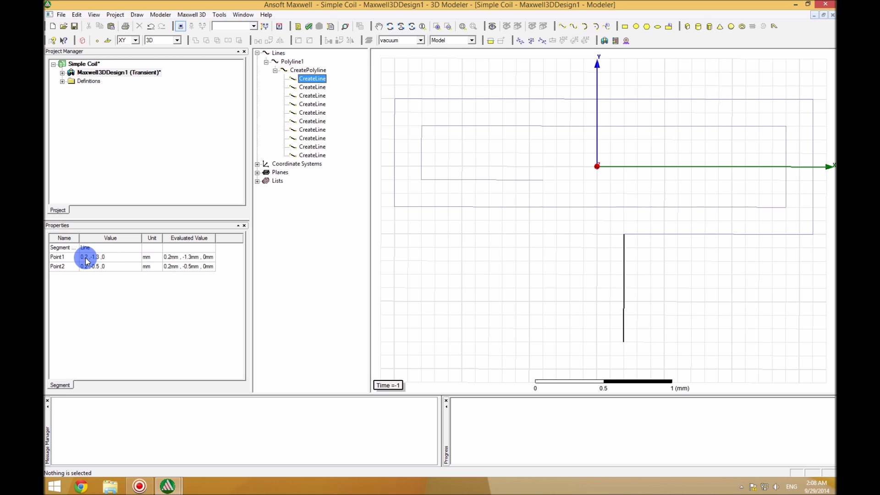
pyautogui.click(88, 260)
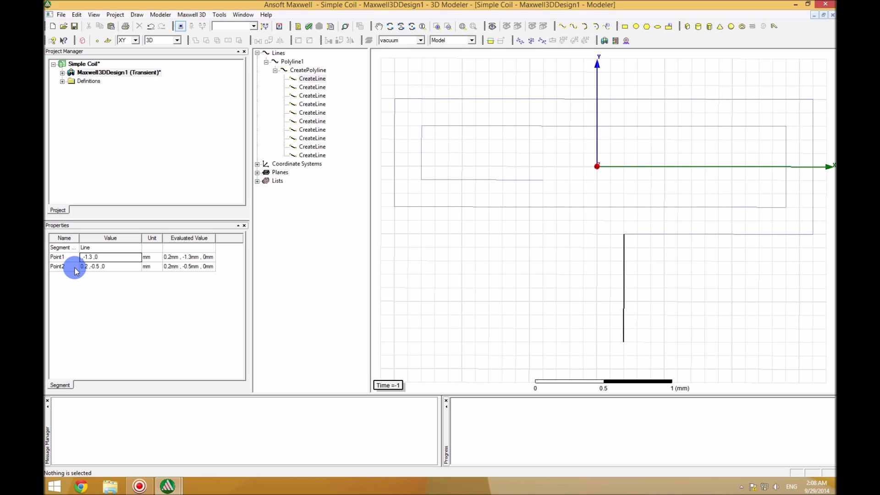
# Replace Point1's x value with a new Length variable pitch of 0.2 mm.
pyautogui.write('pitch')
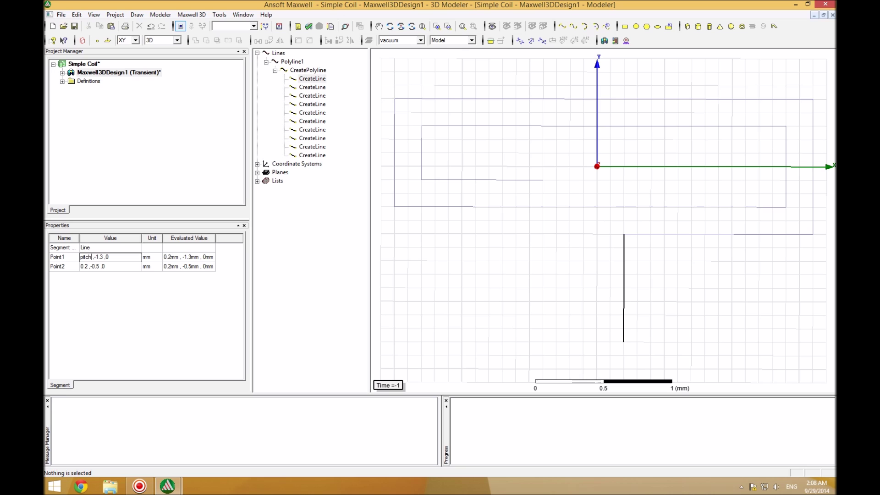
pyautogui.click(75, 269)
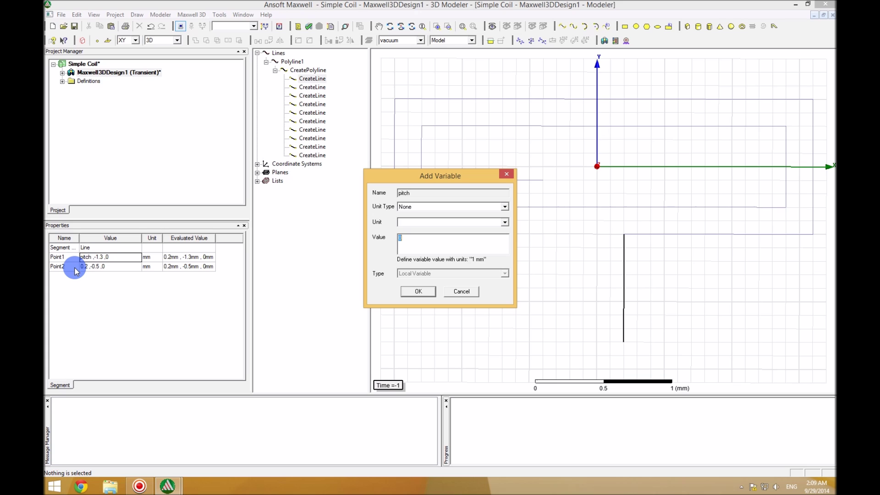
pyautogui.click(433, 210)
pyautogui.moveTo(504, 255)
pyautogui.mouseDown()
pyautogui.moveTo(505, 236)
pyautogui.moveTo(505, 246)
pyautogui.mouseUp()
pyautogui.scroll(3, 503, 236)
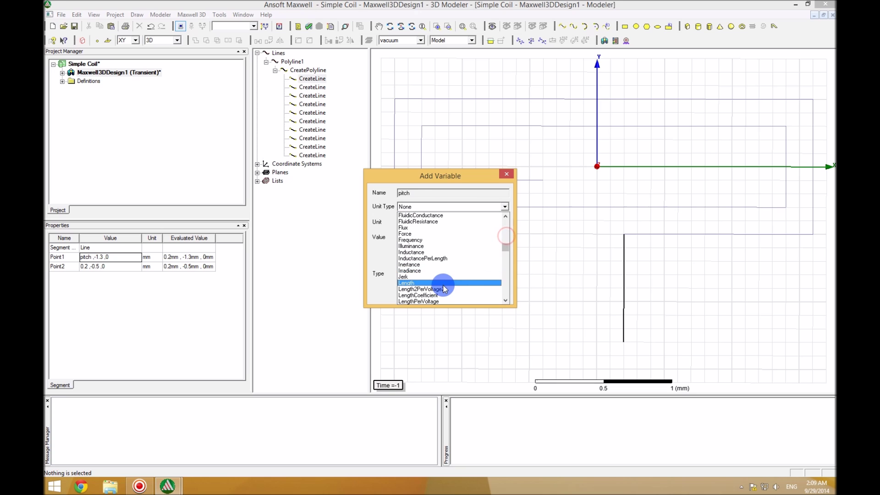
pyautogui.click(447, 281)
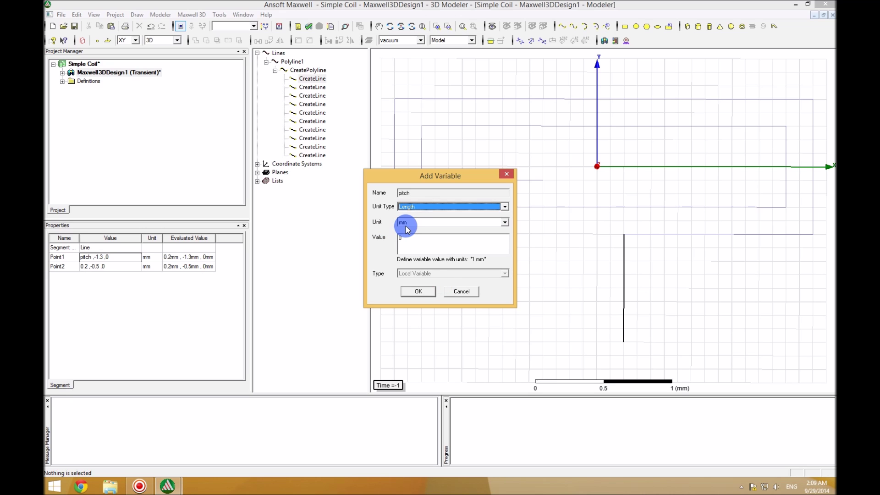
pyautogui.click(505, 224)
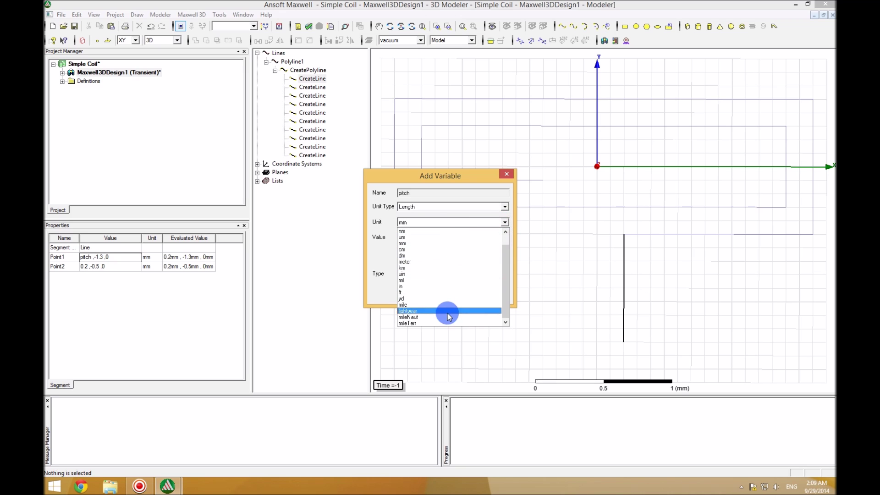
pyautogui.click(506, 222)
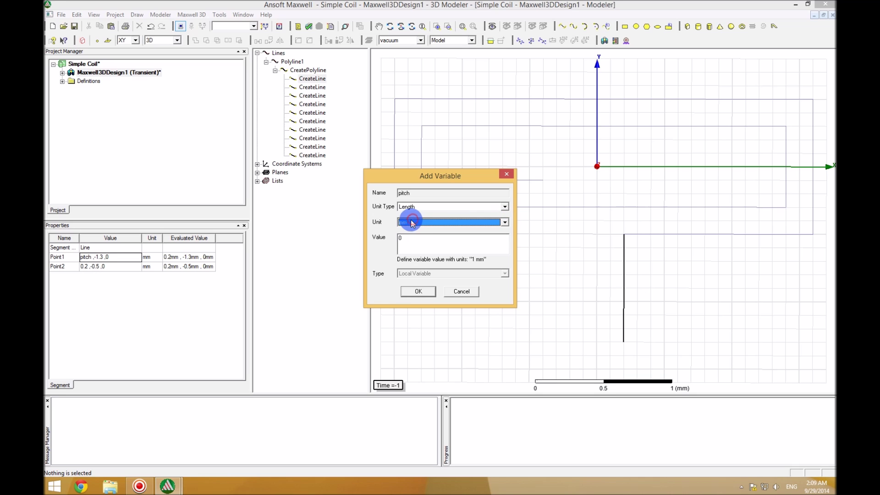
pyautogui.click(411, 240)
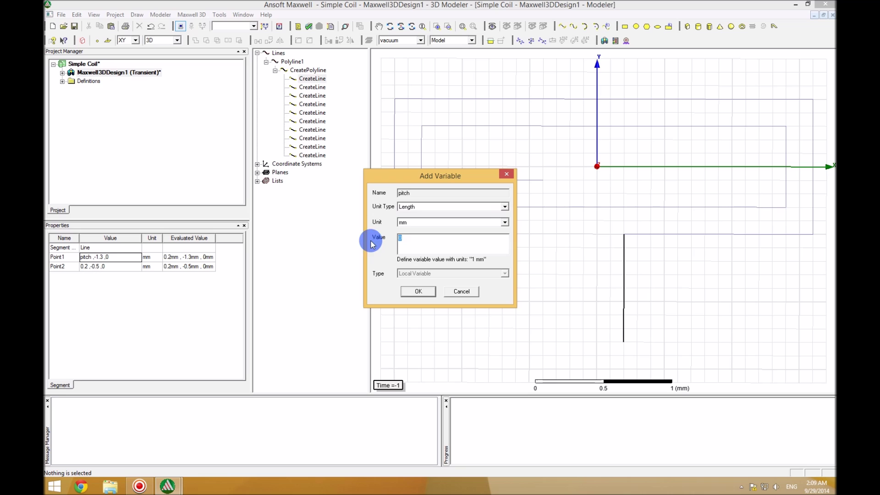
pyautogui.write('0.2')
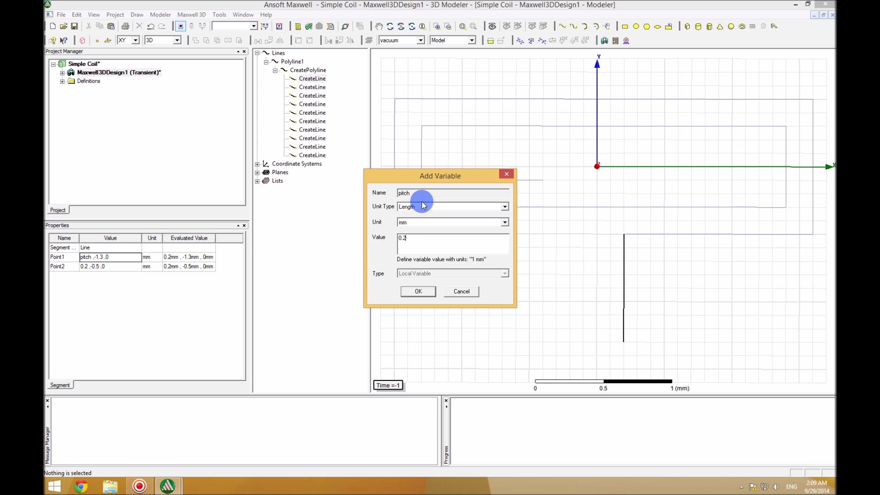
pyautogui.click(426, 292)
pyautogui.click(82, 268)
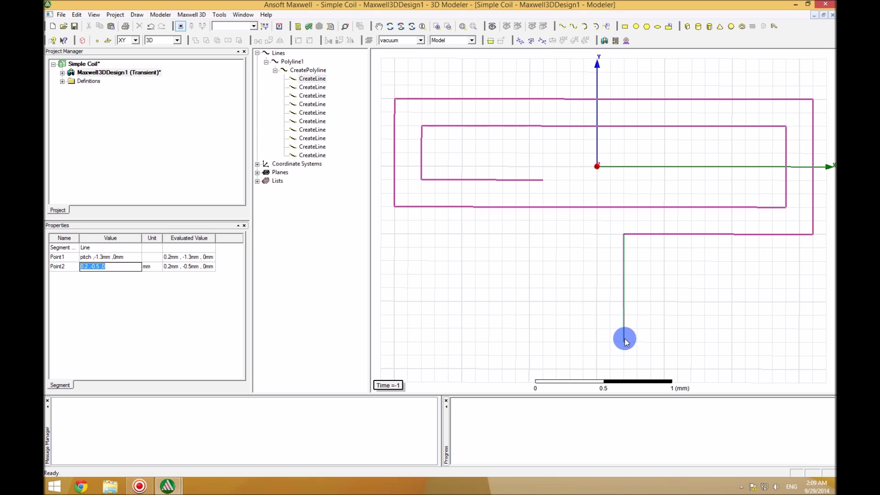
# Change the first segment's Point2 y value to -1.3+terminal, prompting a new terminal variable.
pyautogui.click(99, 267)
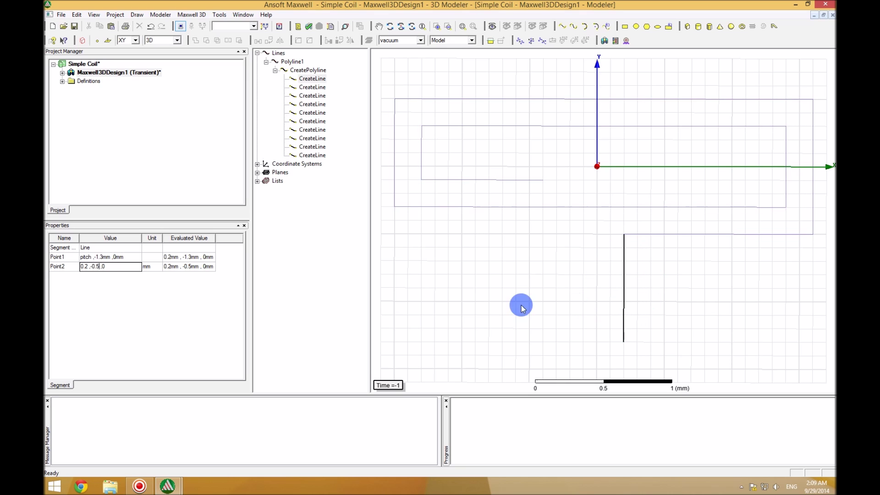
pyautogui.click(103, 257)
pyautogui.click(103, 257)
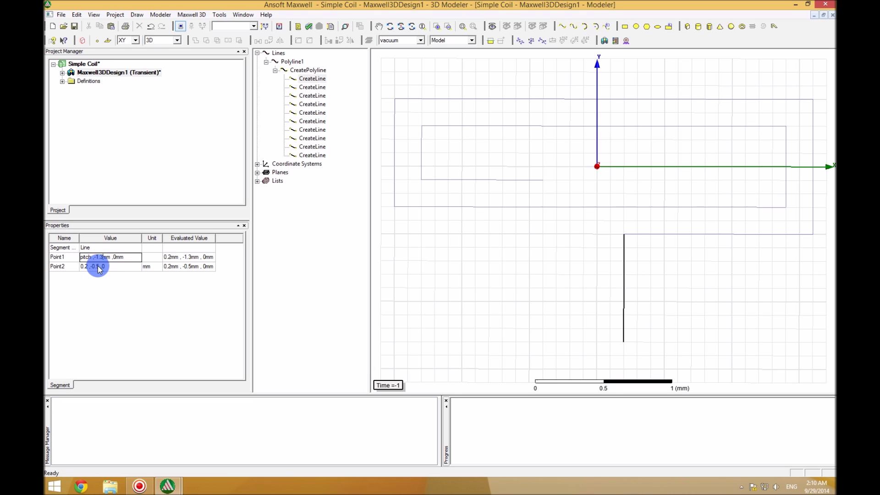
pyautogui.click(99, 270)
pyautogui.click(100, 269)
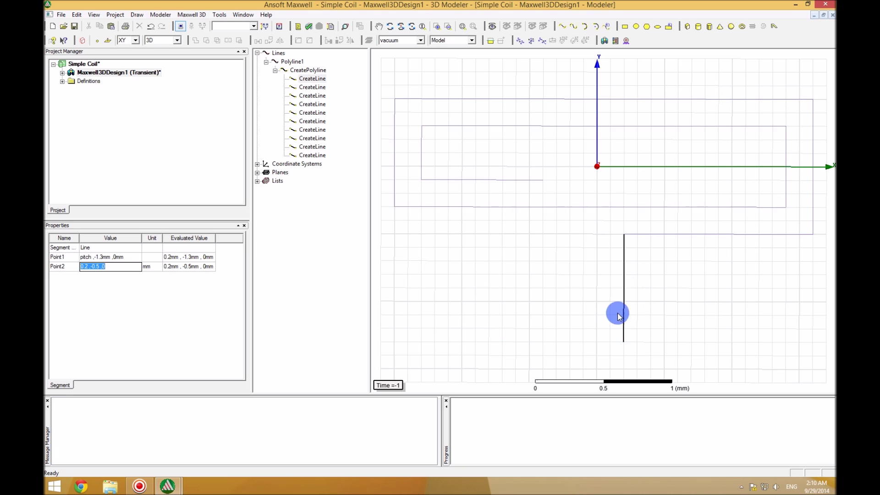
pyautogui.click(103, 266)
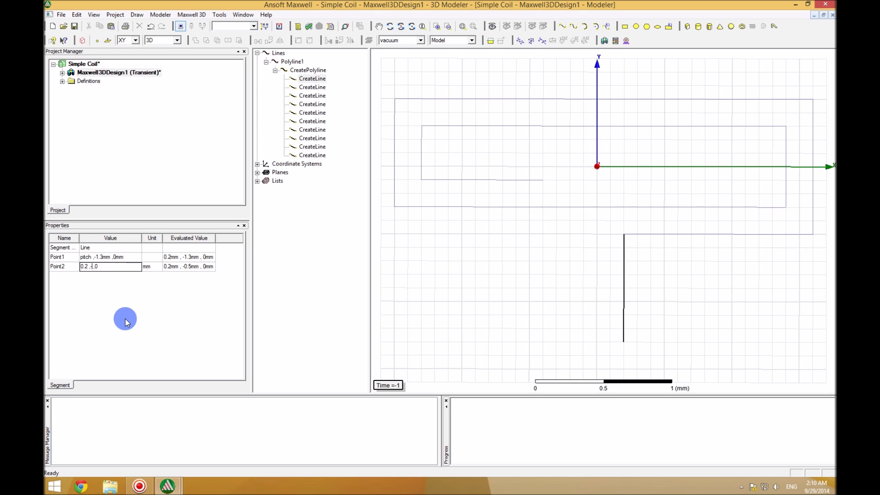
pyautogui.write('-1.3+terminal')
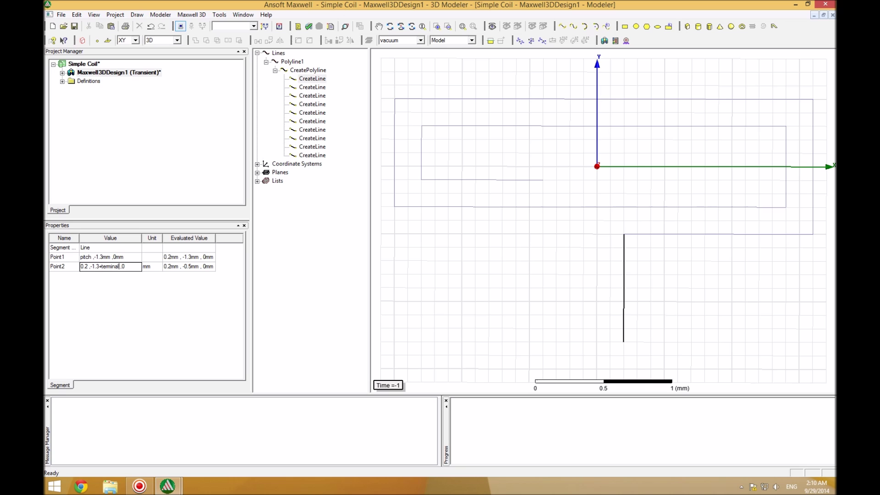
pyautogui.click(125, 319)
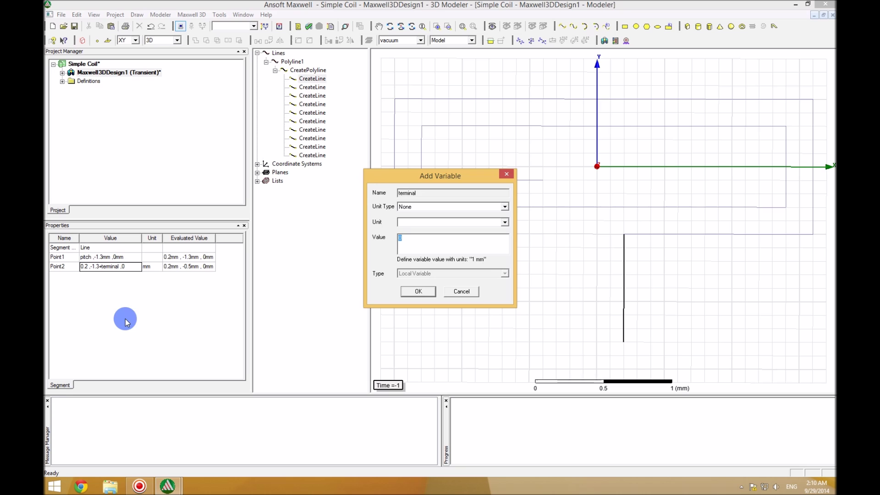
# Define terminal as a Length variable in mm with value 0.7.
pyautogui.click(454, 203)
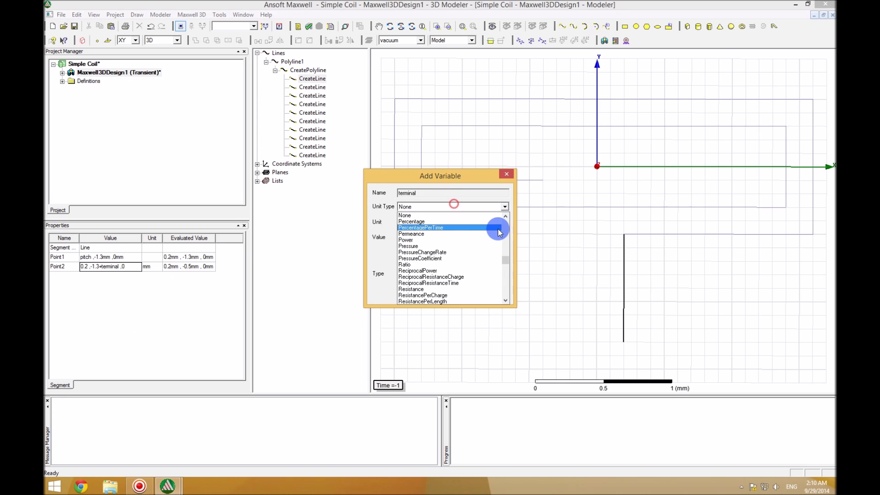
pyautogui.click(505, 222)
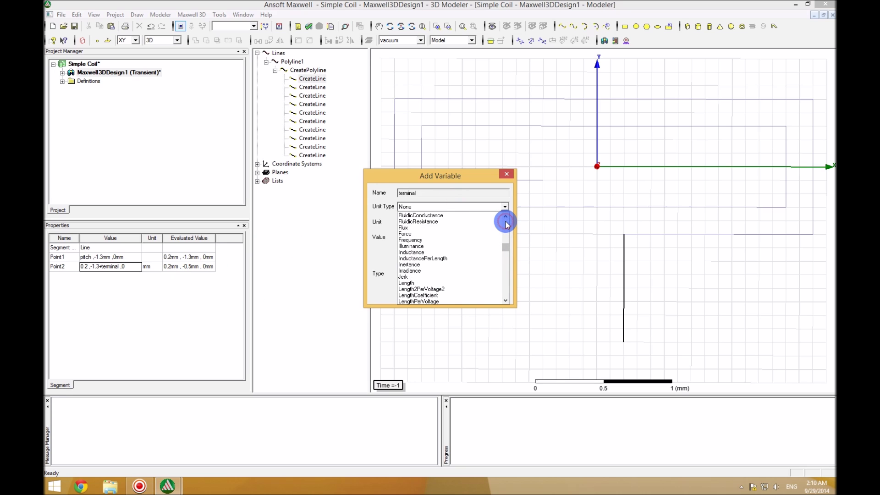
pyautogui.click(506, 218)
pyautogui.click(506, 218)
pyautogui.scroll(5, 449, 274)
pyautogui.scroll(-5, 441, 260)
pyautogui.scroll(-8, 443, 264)
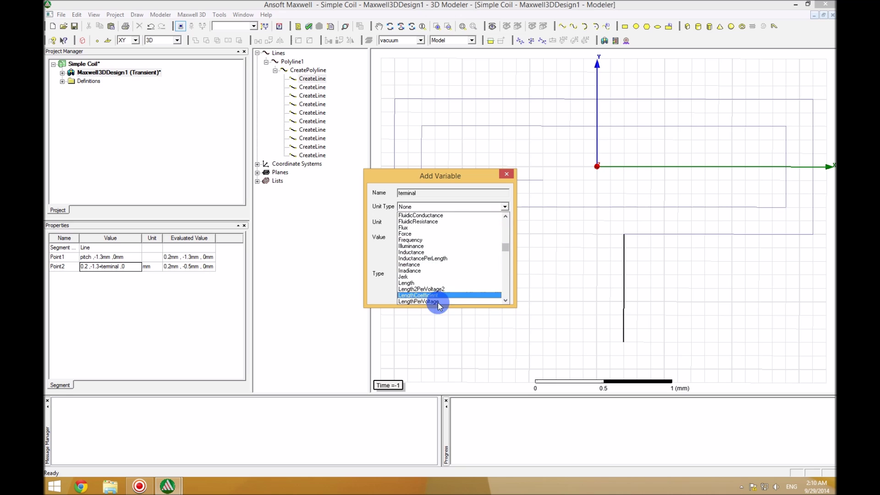
pyautogui.click(437, 282)
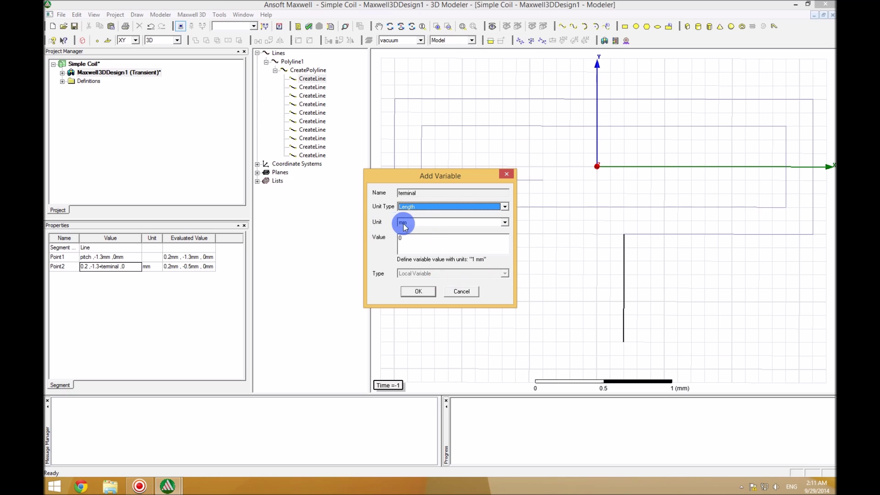
pyautogui.doubleClick(399, 239)
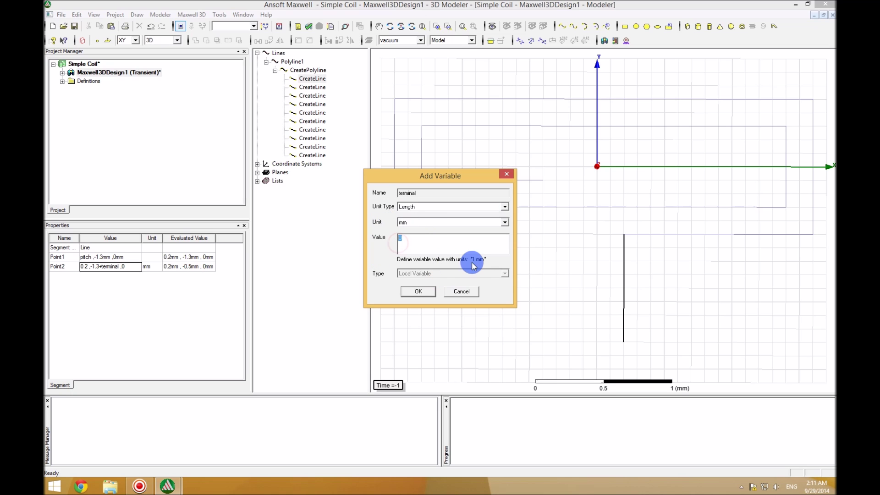
pyautogui.write('0.7')
pyautogui.click(417, 293)
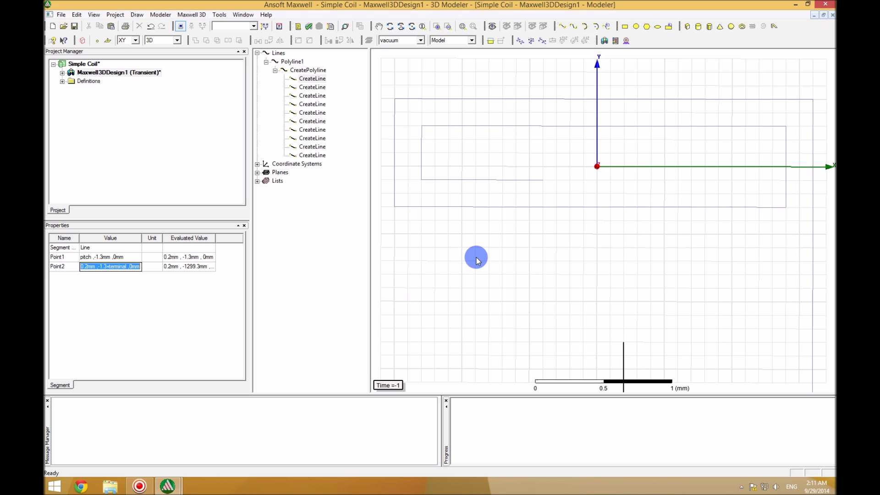
# Correct the first segment's Point2 y expression to -1.3mm+terminal.
pyautogui.click(643, 259)
pyautogui.scroll(-1, 628, 282)
pyautogui.scroll(-5, 626, 282)
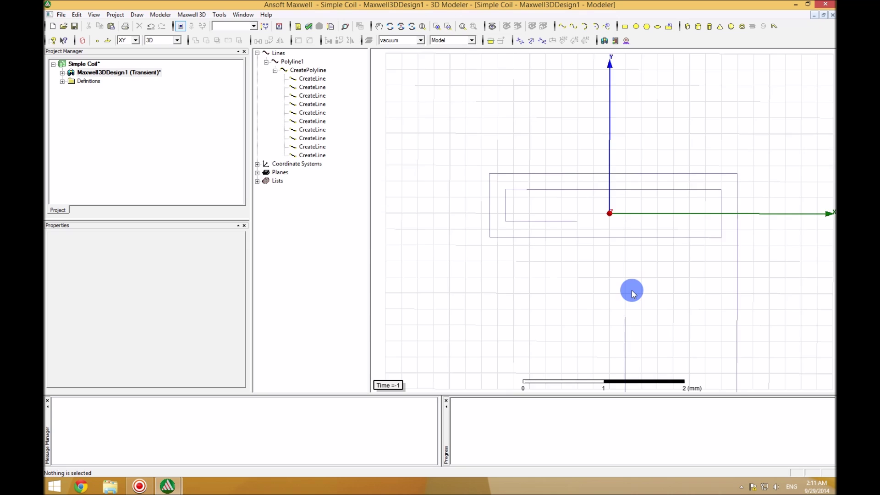
pyautogui.scroll(-5, 632, 292)
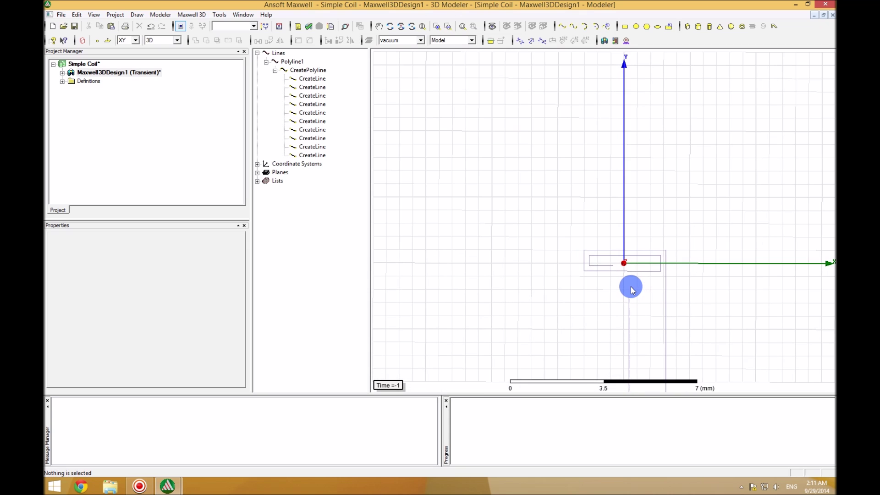
pyautogui.scroll(-5, 632, 289)
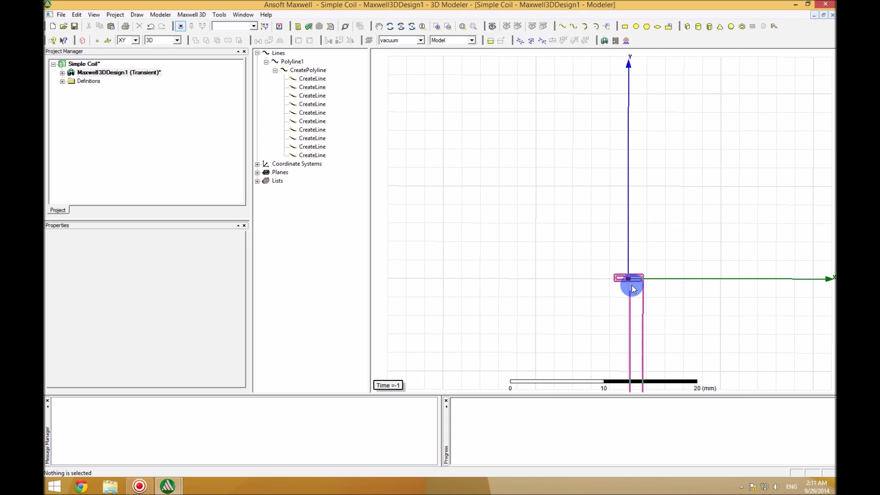
pyautogui.scroll(-2, 631, 285)
pyautogui.scroll(6, 632, 284)
pyautogui.scroll(4, 631, 283)
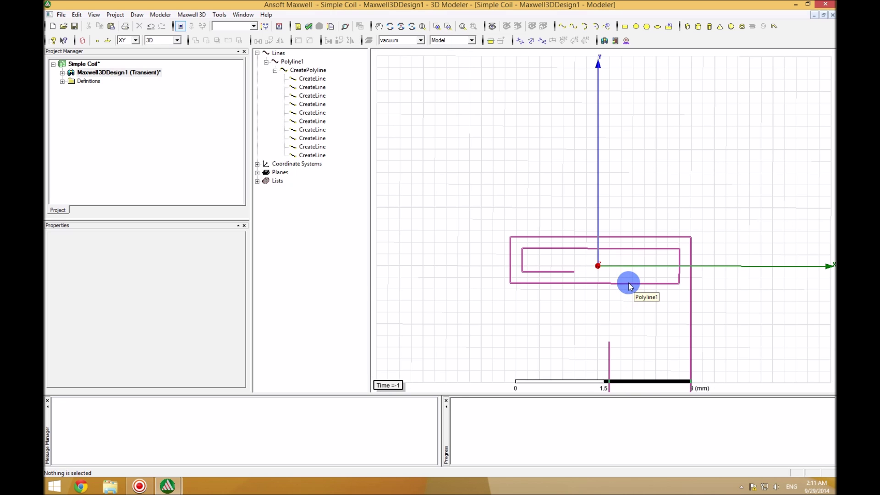
pyautogui.click(307, 80)
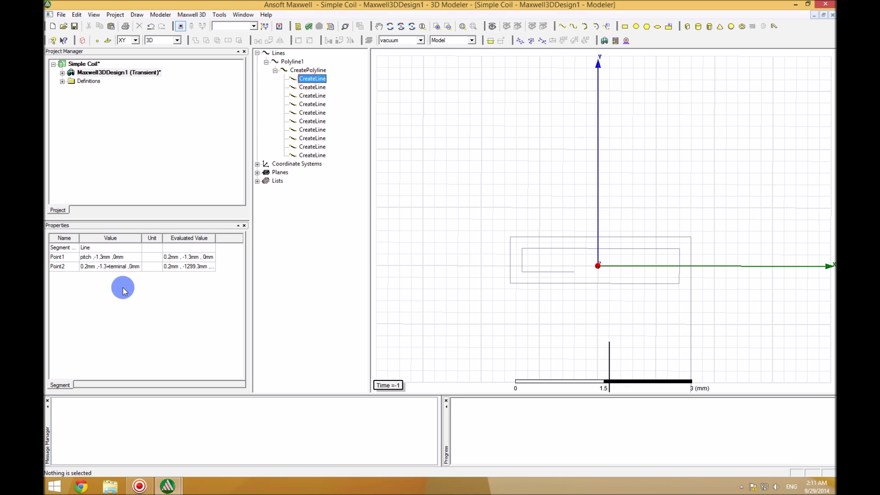
pyautogui.click(118, 267)
pyautogui.click(106, 268)
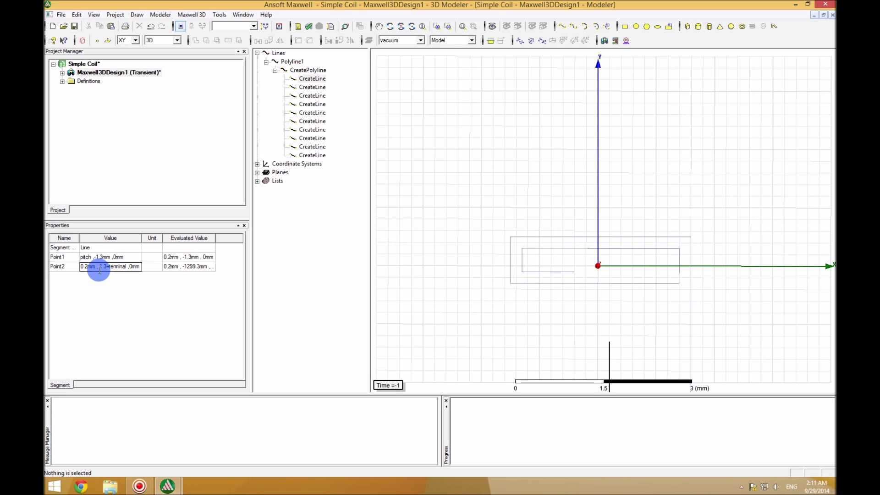
pyautogui.click(106, 267)
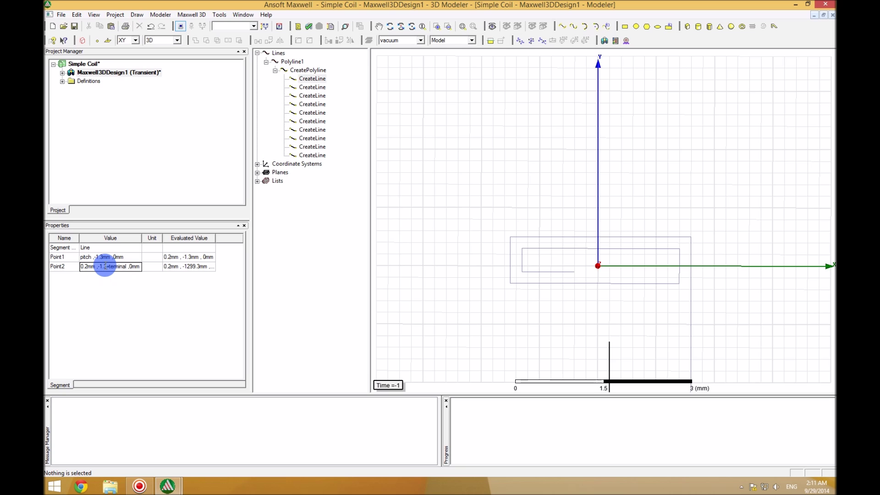
pyautogui.doubleClick(116, 268)
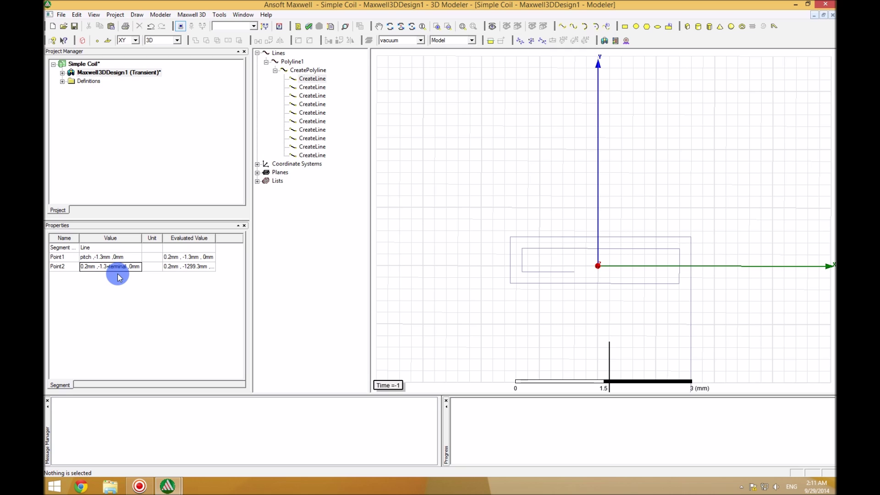
pyautogui.write('mm')
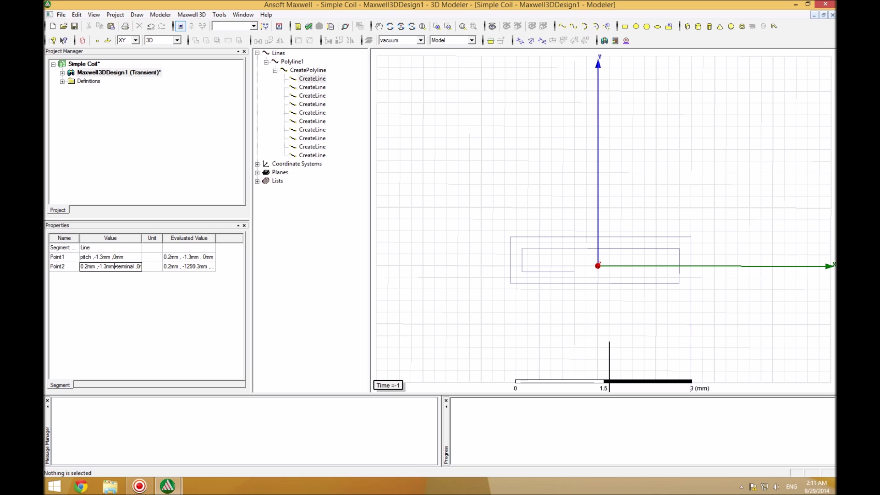
pyautogui.click(118, 274)
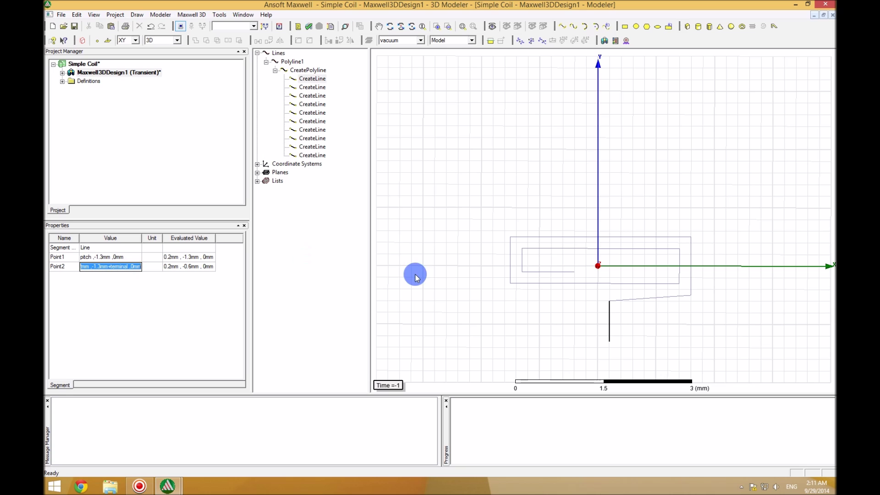
# Fit the whole coil in view and reselect the first line segment.
pyautogui.click(458, 279)
pyautogui.hotkey('ctrl', 'd')
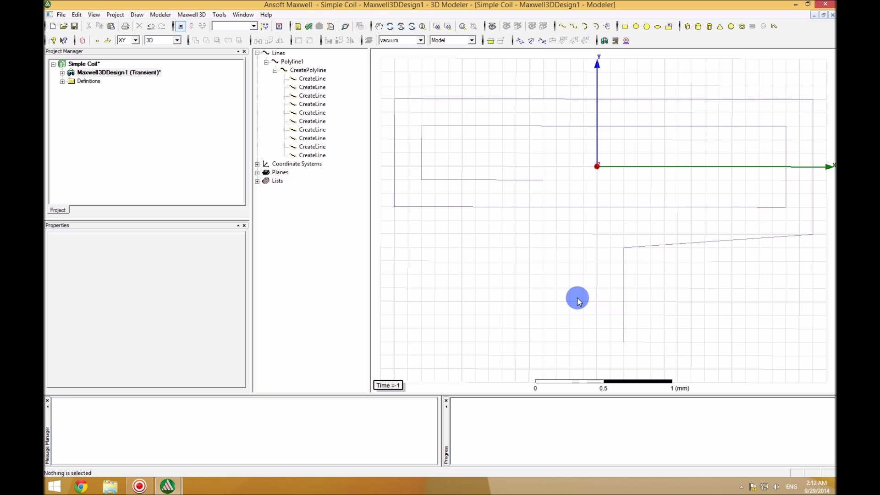
pyautogui.click(309, 78)
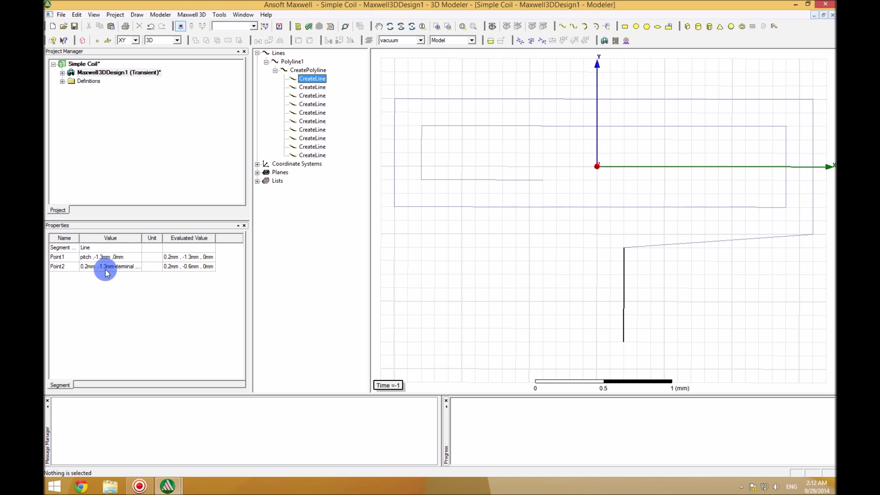
# Replace the 0.2mm x-coordinate in the first segment's Point2 with pitch.
pyautogui.click(312, 87)
pyautogui.click(121, 257)
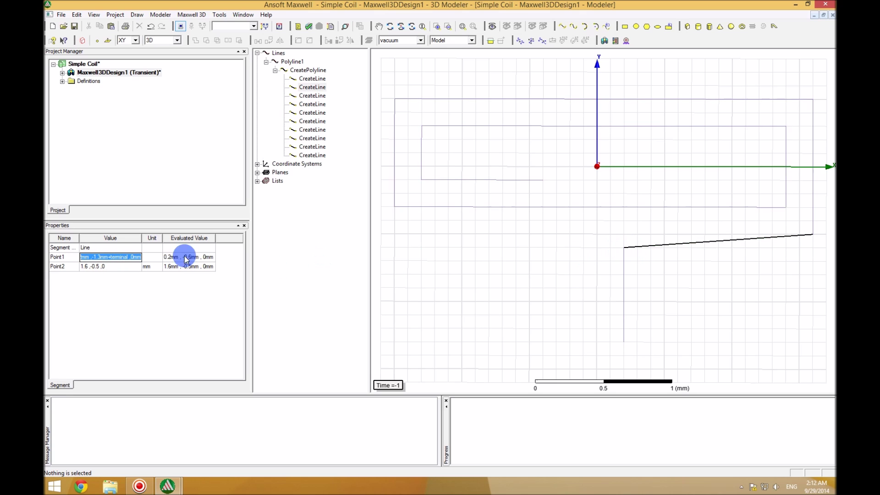
pyautogui.click(59, 255)
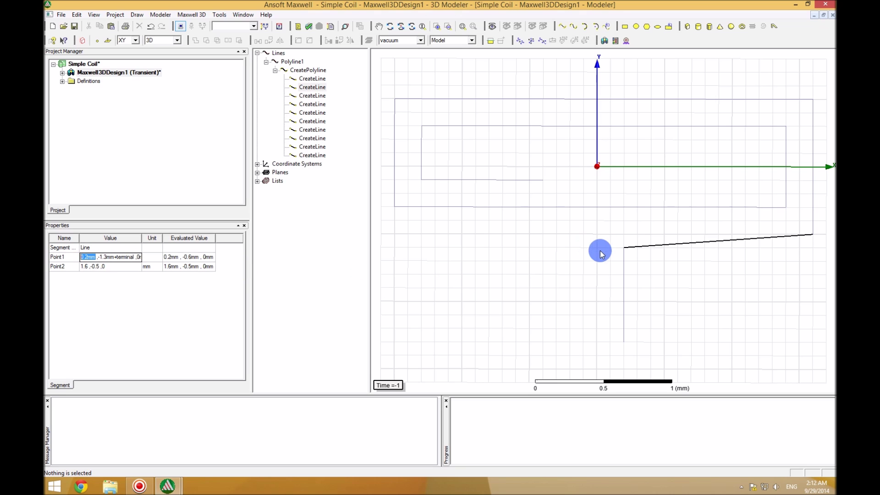
pyautogui.click(312, 78)
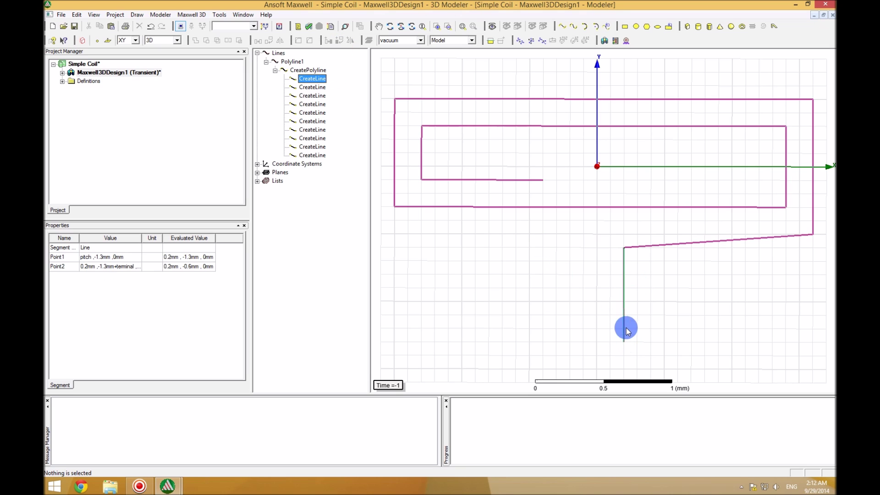
pyautogui.click(93, 267)
pyautogui.doubleClick(87, 267)
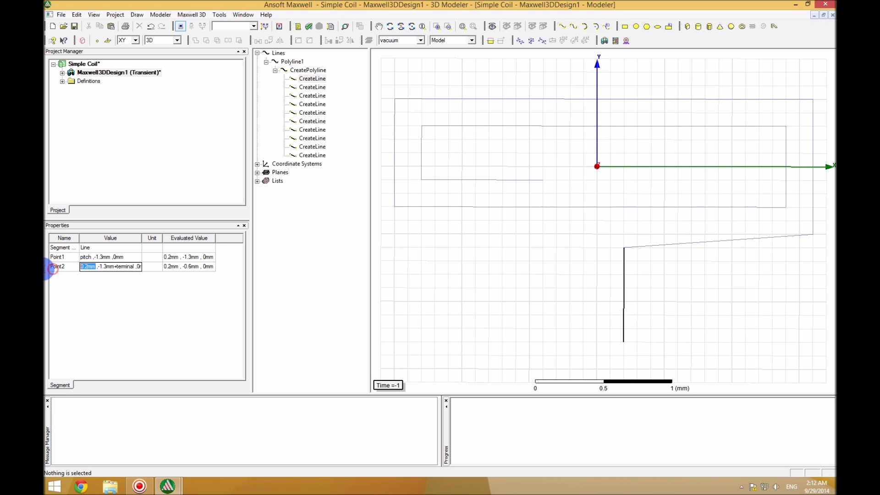
pyautogui.doubleClick(83, 268)
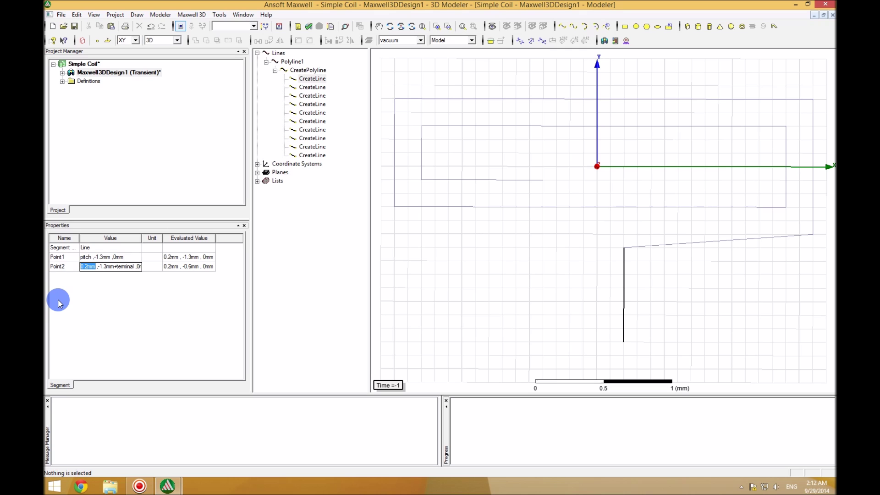
pyautogui.write('pitch')
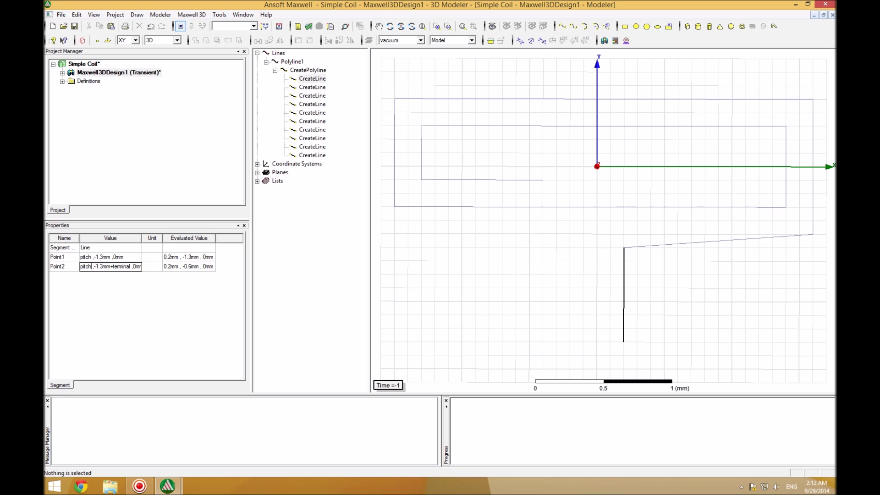
pyautogui.click(59, 301)
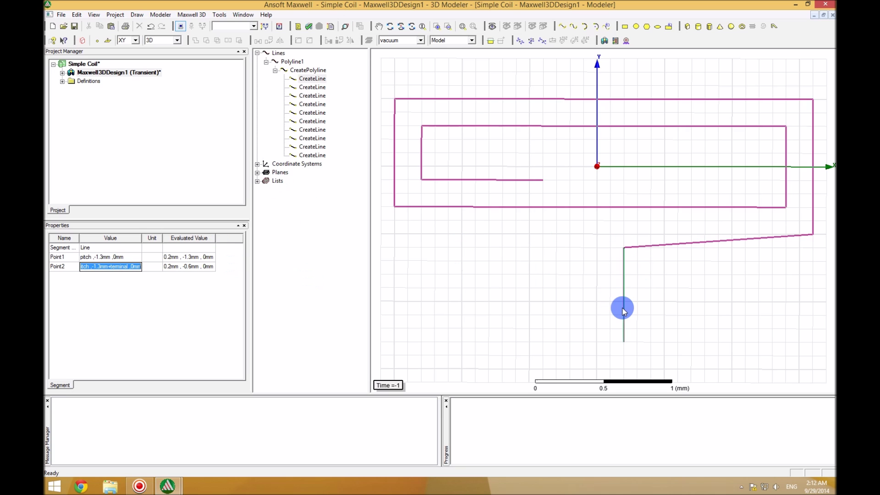
# Set the second segment's Point2 to width/2, -1.3mm+terminal, 0mm, replacing pitch with width/2.
pyautogui.click(324, 87)
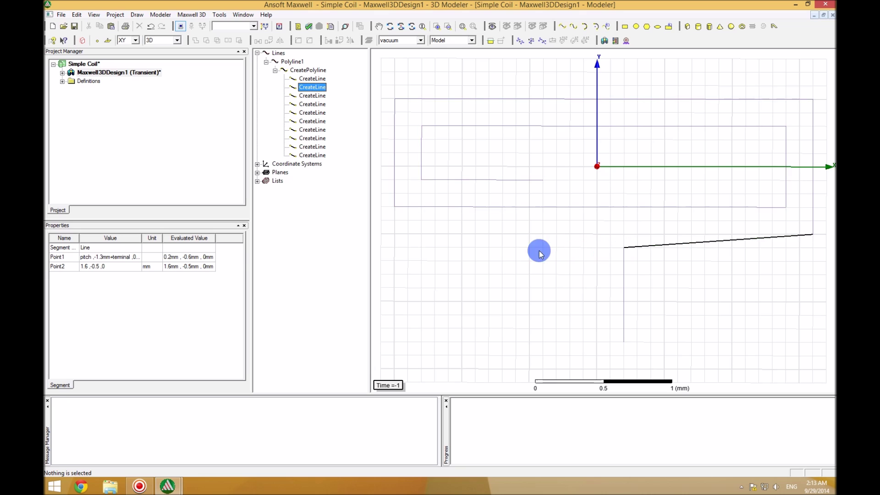
pyautogui.click(108, 257)
pyautogui.hotkey('ctrl', 'c')
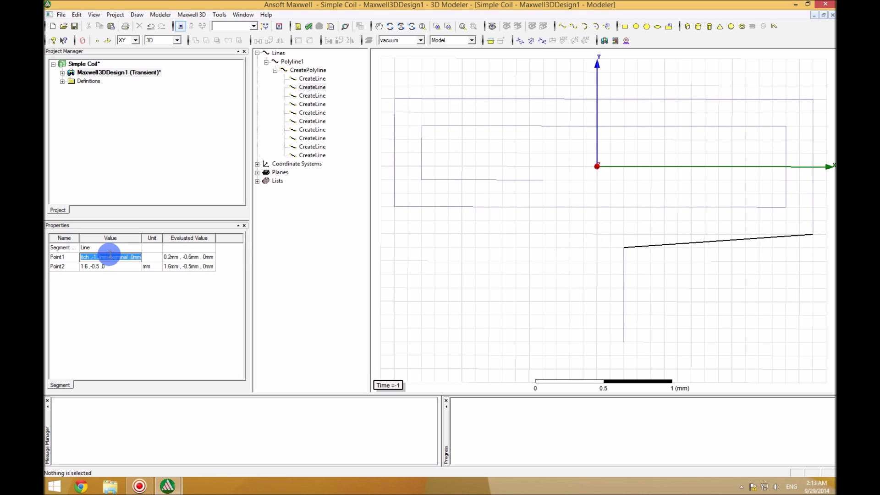
pyautogui.click(125, 266)
pyautogui.hotkey('ctrl', 'v')
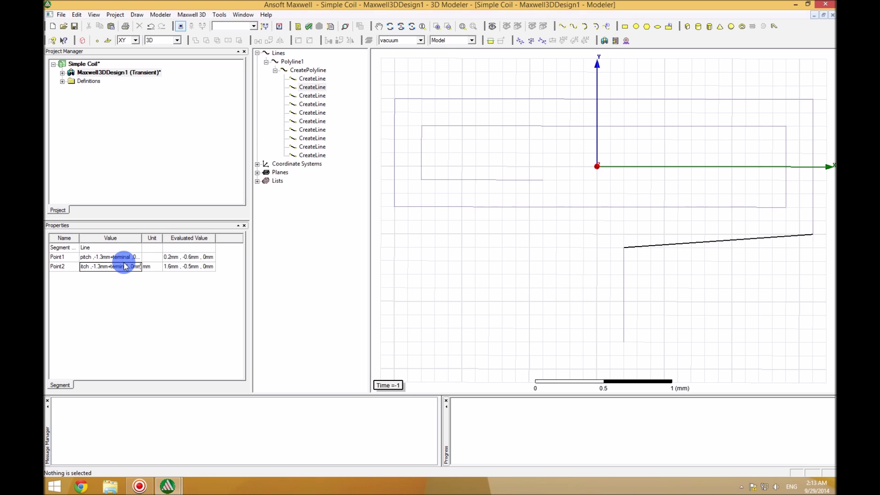
pyautogui.moveTo(110, 266); pyautogui.dragTo(49, 261)
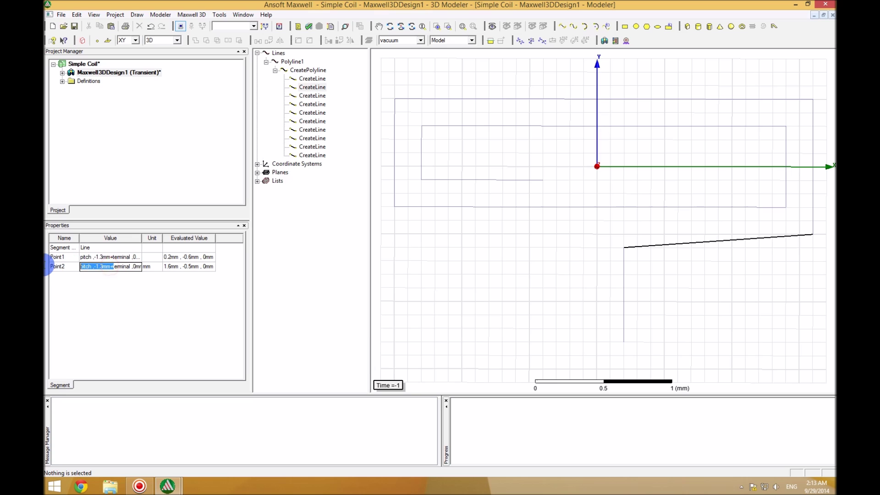
pyautogui.doubleClick(89, 265)
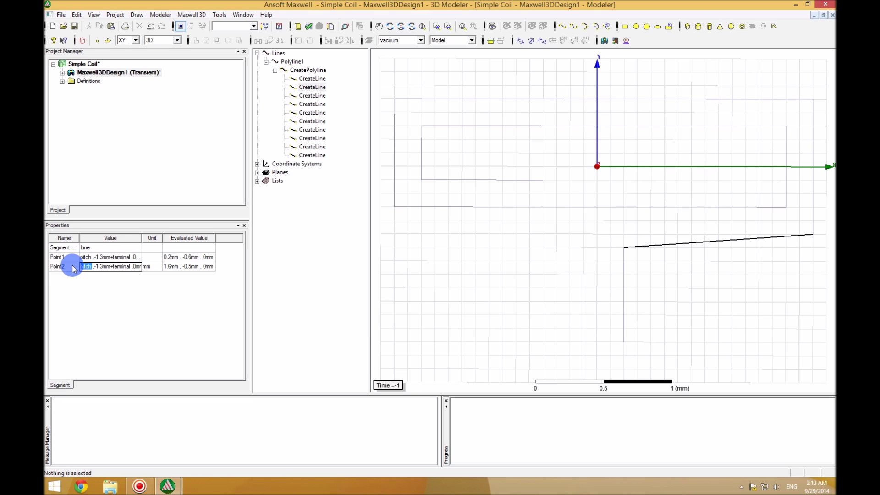
pyautogui.write('width/')
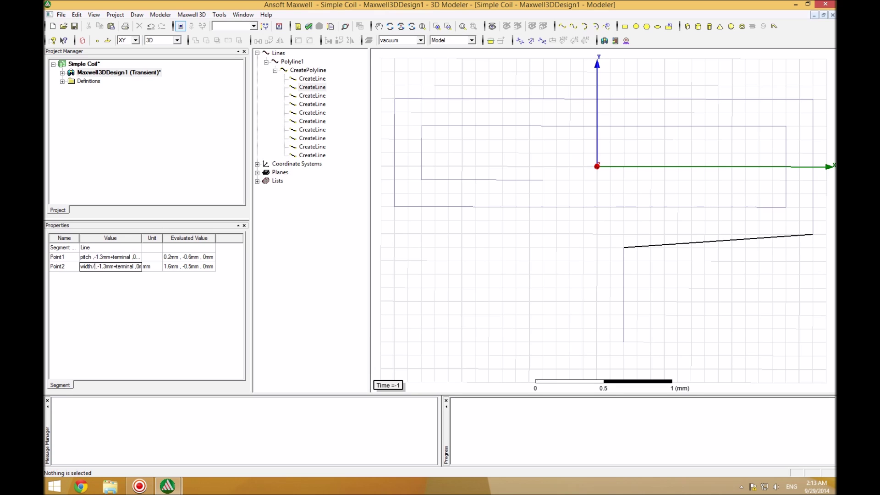
pyautogui.write('2')
pyautogui.click(72, 266)
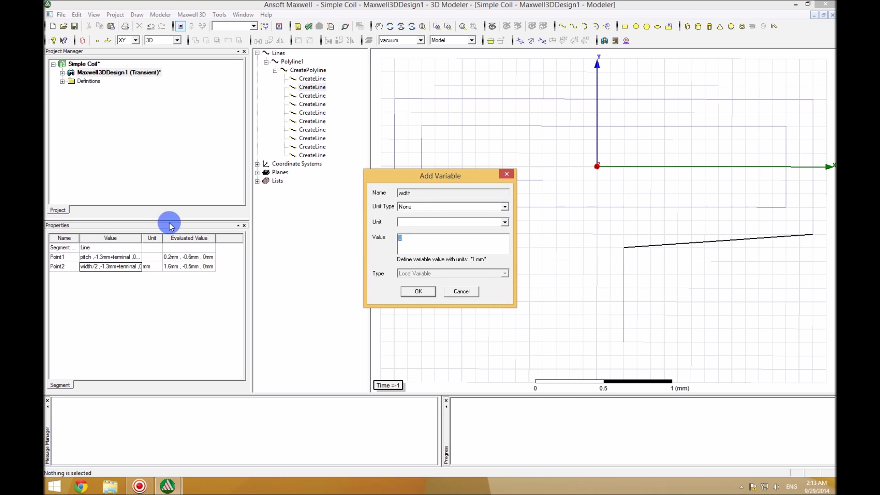
# Define the width variable as a Length in mm with value 1.
pyautogui.click(415, 206)
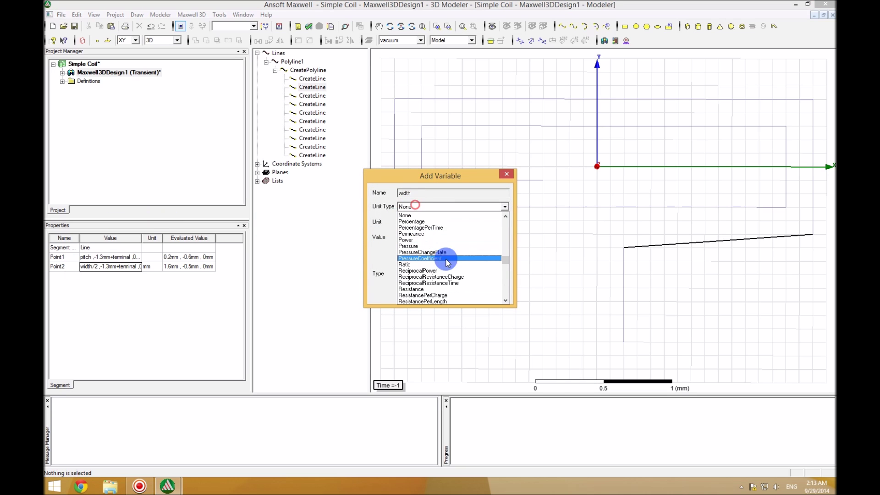
pyautogui.click(504, 228)
pyautogui.click(505, 231)
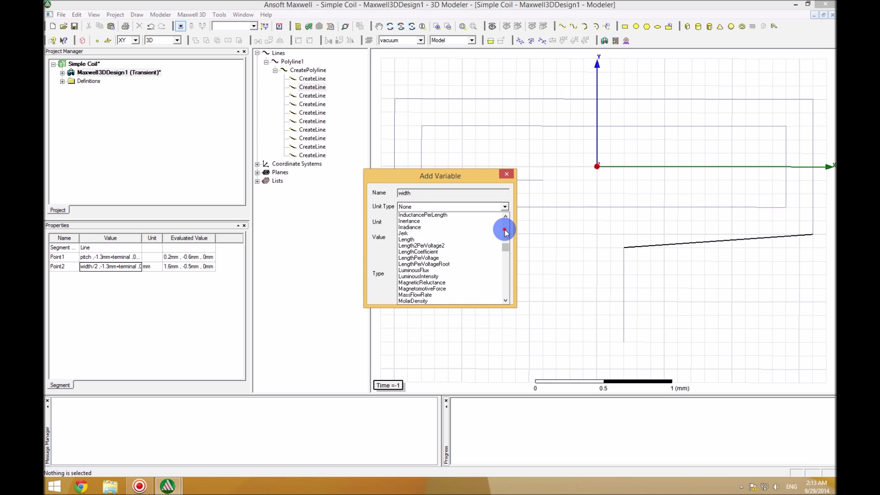
pyautogui.click(442, 240)
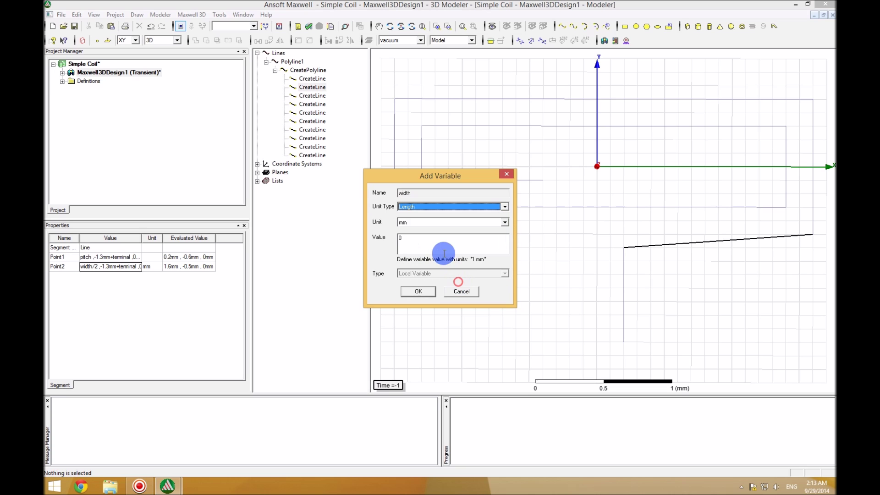
pyautogui.doubleClick(415, 240)
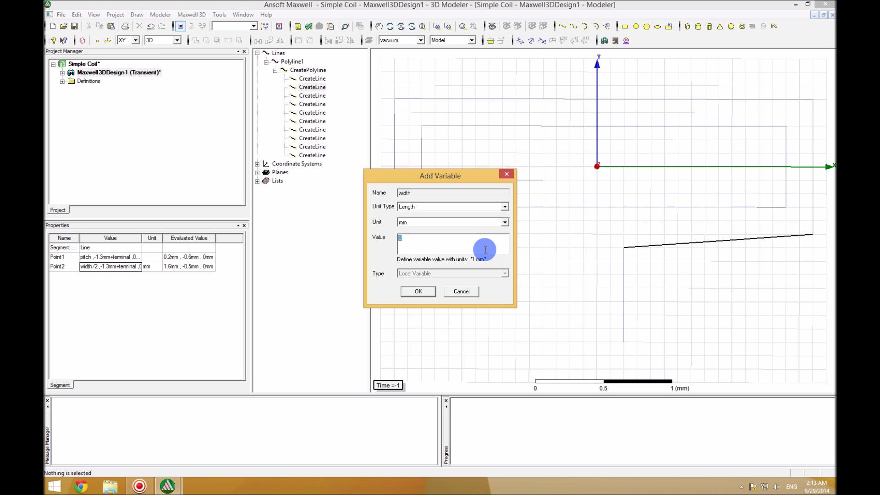
pyautogui.write('1')
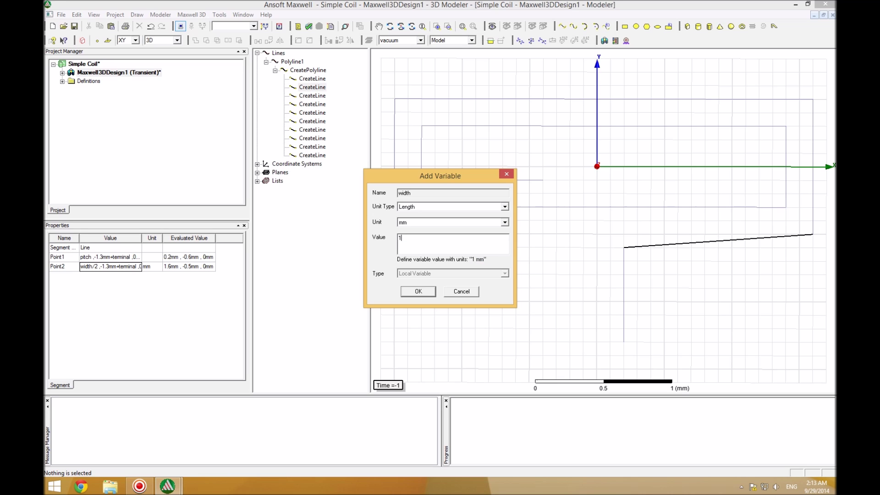
pyautogui.press('Return')
pyautogui.click(486, 252)
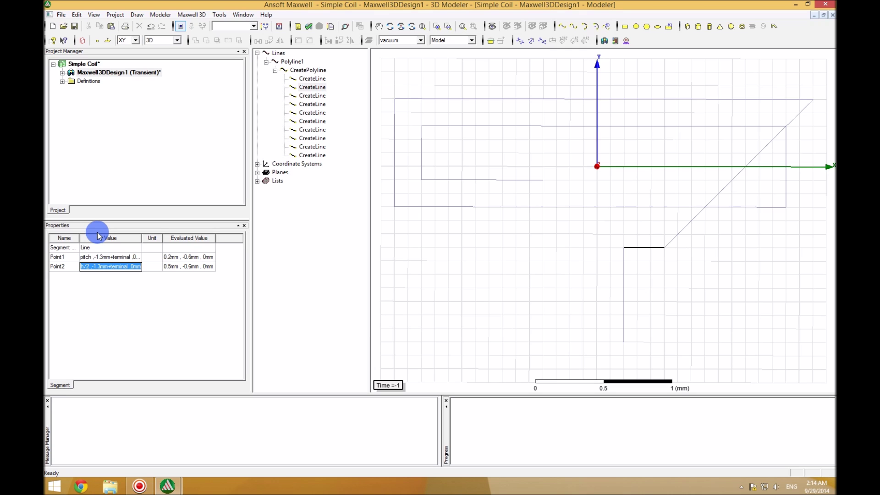
pyautogui.click(99, 267)
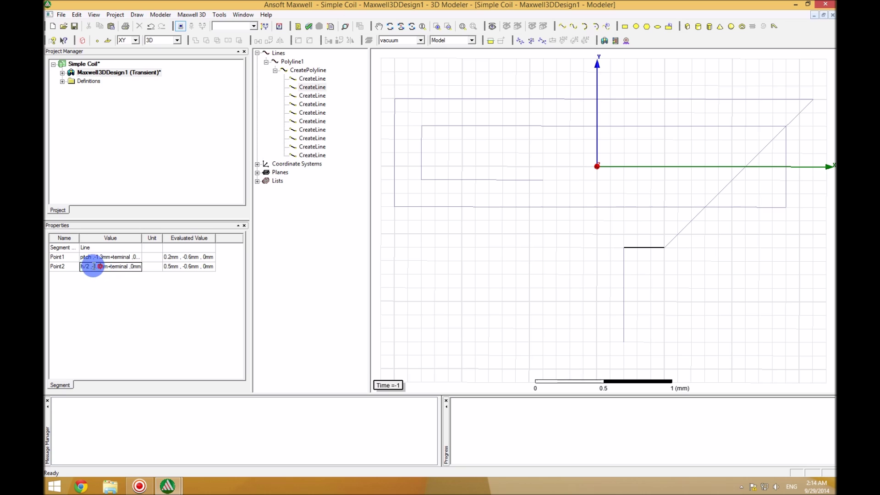
pyautogui.moveTo(88, 266); pyautogui.dragTo(49, 266)
pyautogui.doubleClick(84, 269)
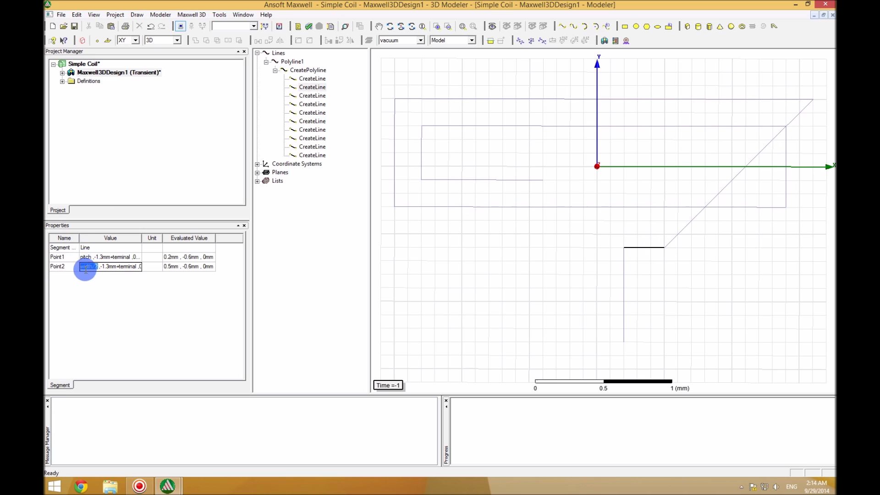
pyautogui.click(95, 77)
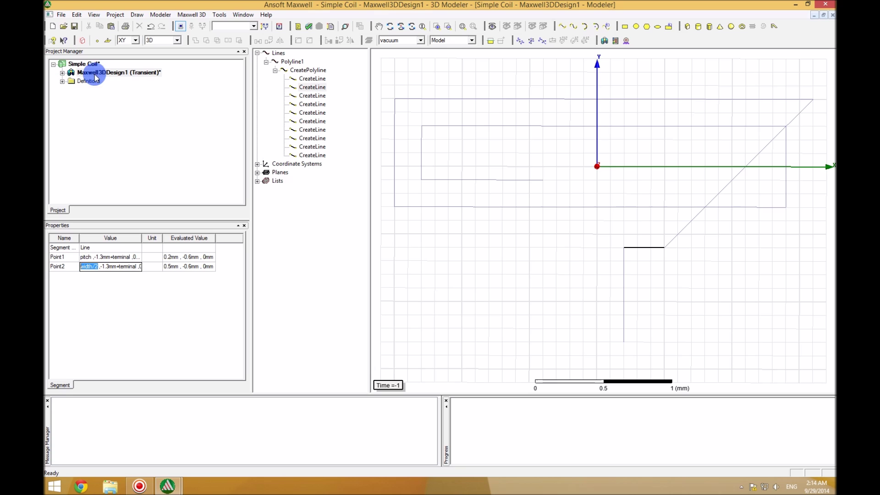
# Change width to 4 in the design's Variables table and fit the whole coil into view.
pyautogui.click(76, 74)
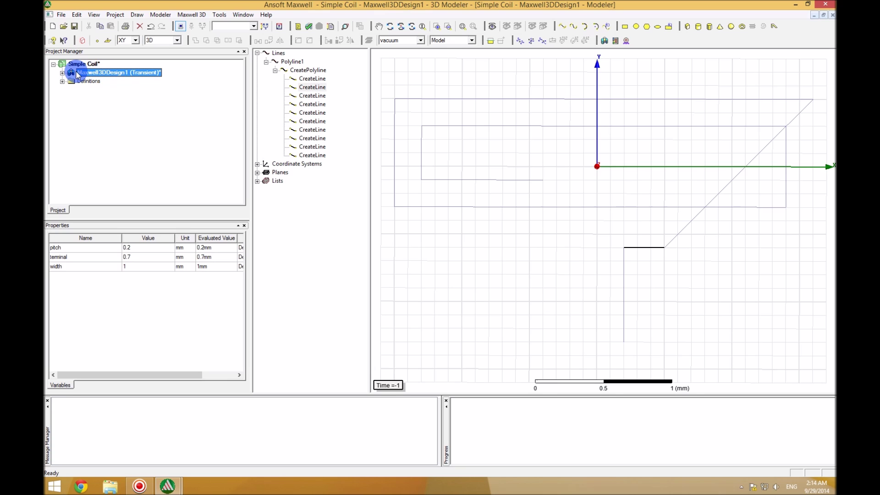
pyautogui.click(89, 78)
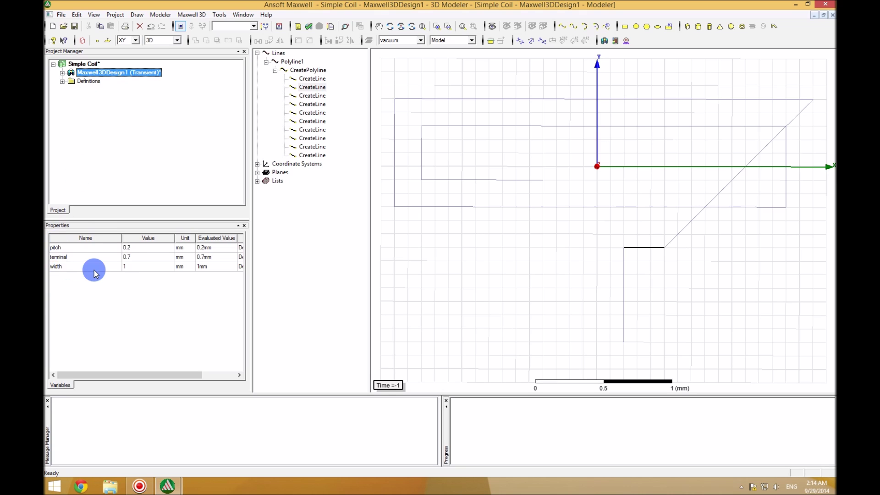
pyautogui.click(130, 266)
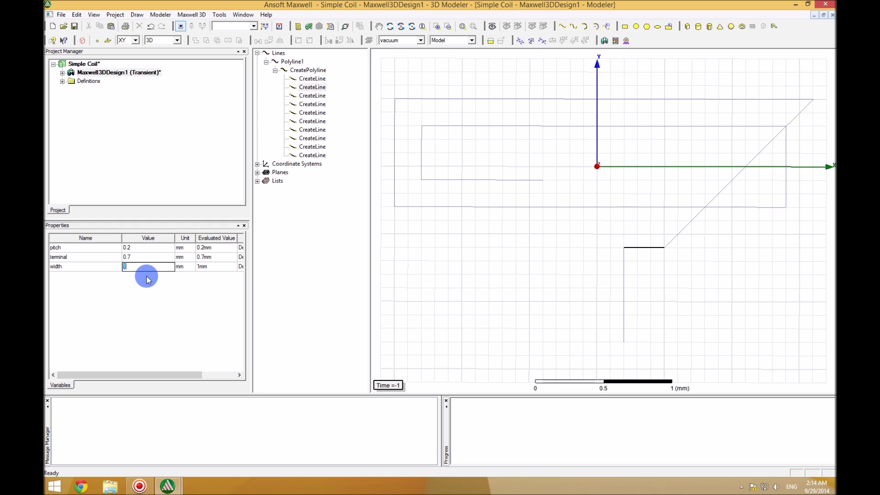
pyautogui.write('4')
pyautogui.press('Return')
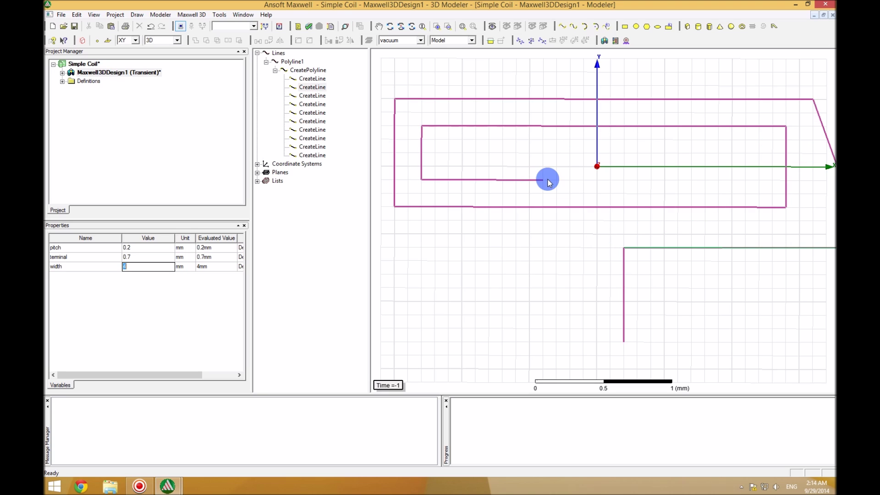
pyautogui.click(567, 237)
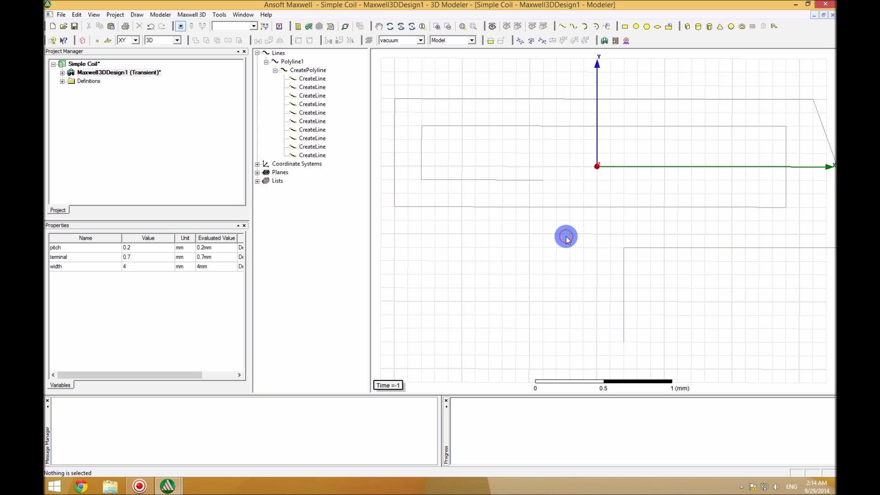
pyautogui.hotkey('ctrl', 'd')
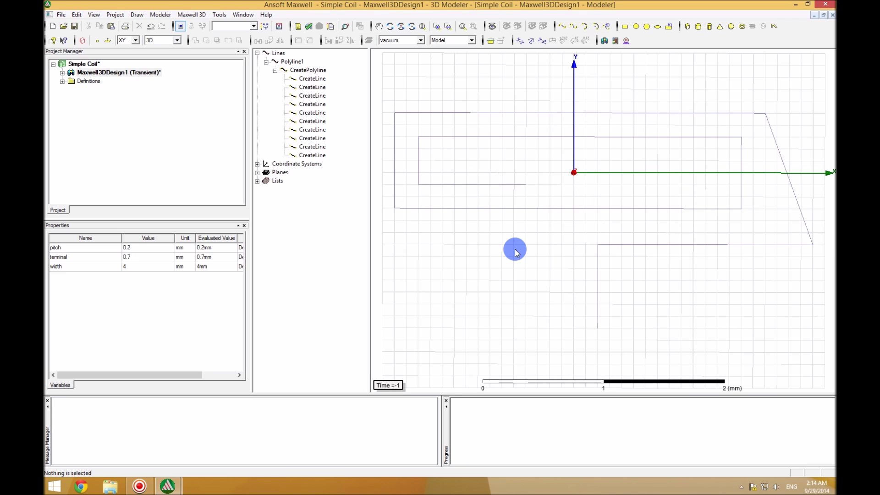
# Copy the third segment's Point1 expression into its Point2 and append +length after terminal.
pyautogui.click(319, 87)
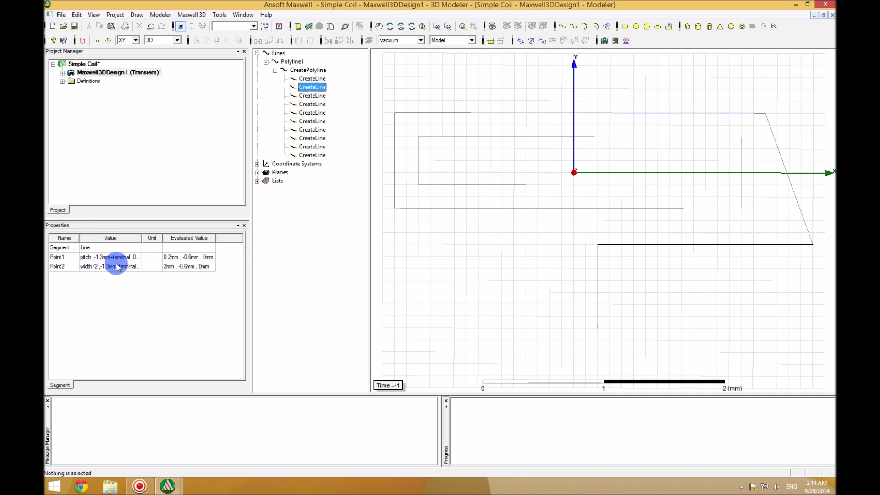
pyautogui.click(315, 97)
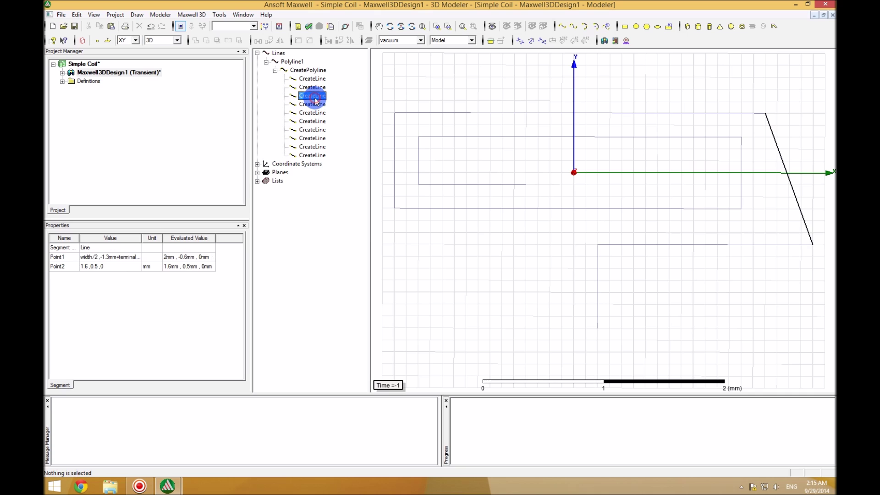
pyautogui.click(132, 257)
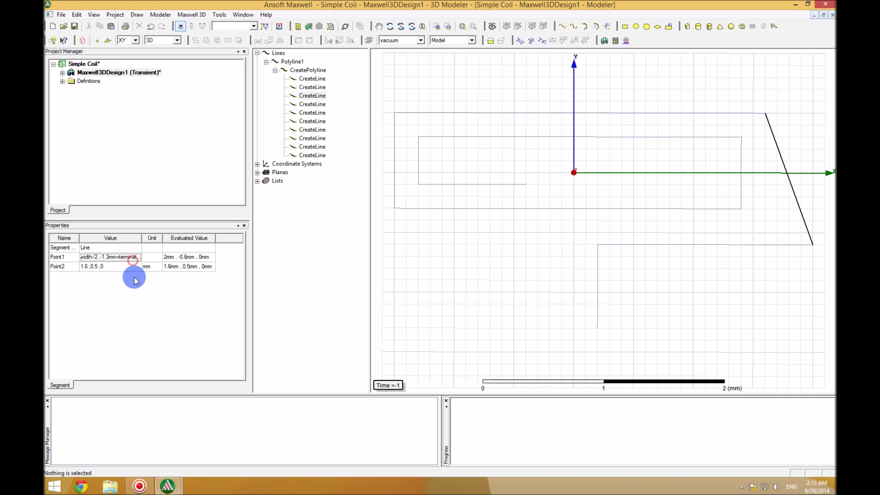
pyautogui.doubleClick(132, 259)
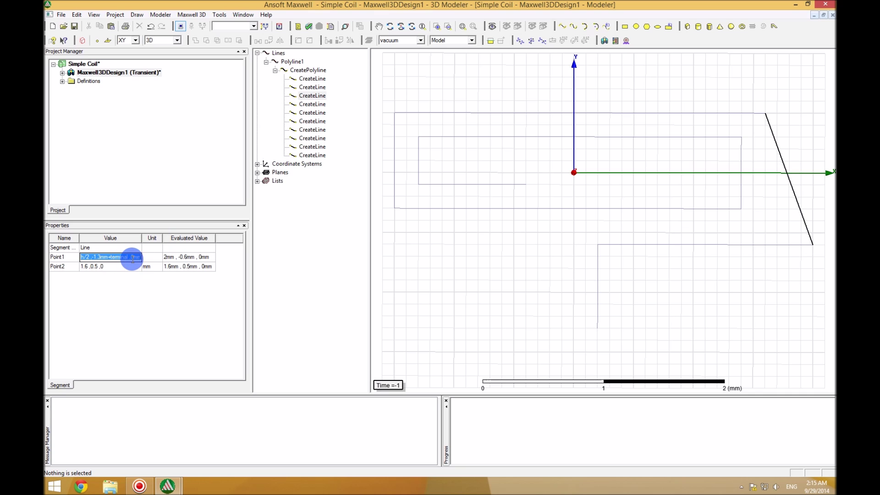
pyautogui.click(115, 267)
pyautogui.write('width/2 ,-1.3mm+terminal ,0mm')
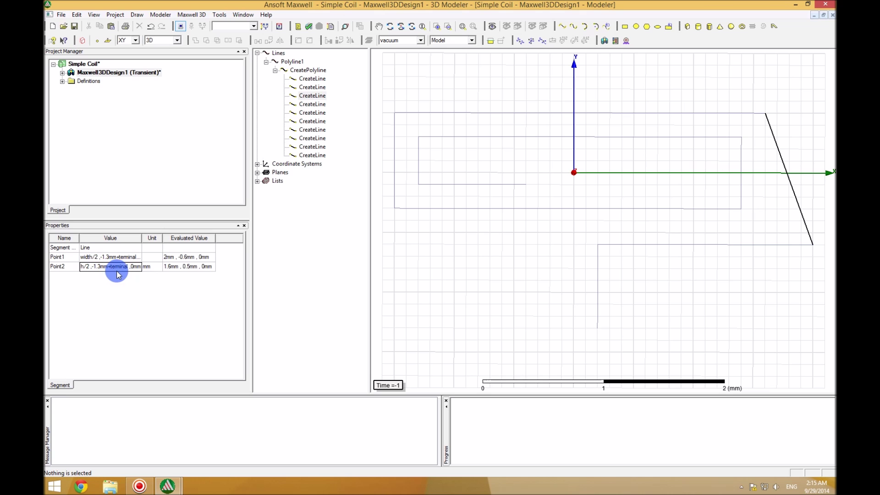
pyautogui.moveTo(131, 267); pyautogui.dragTo(141, 267)
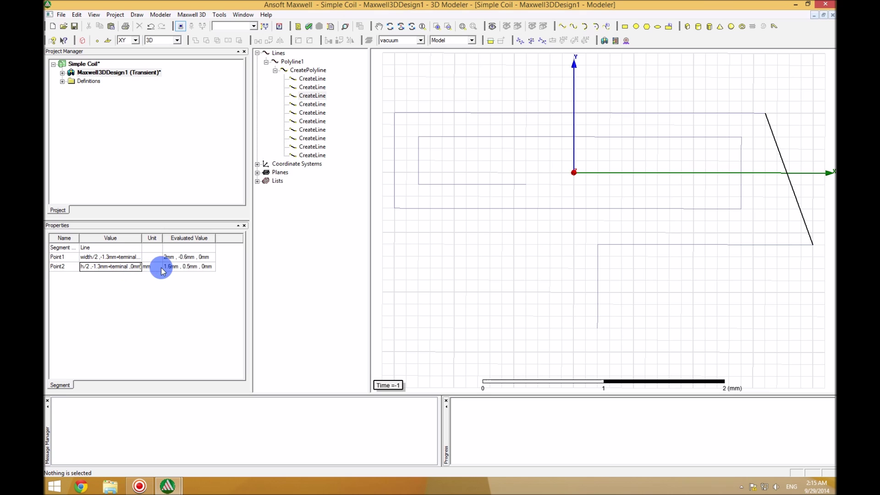
pyautogui.click(123, 267)
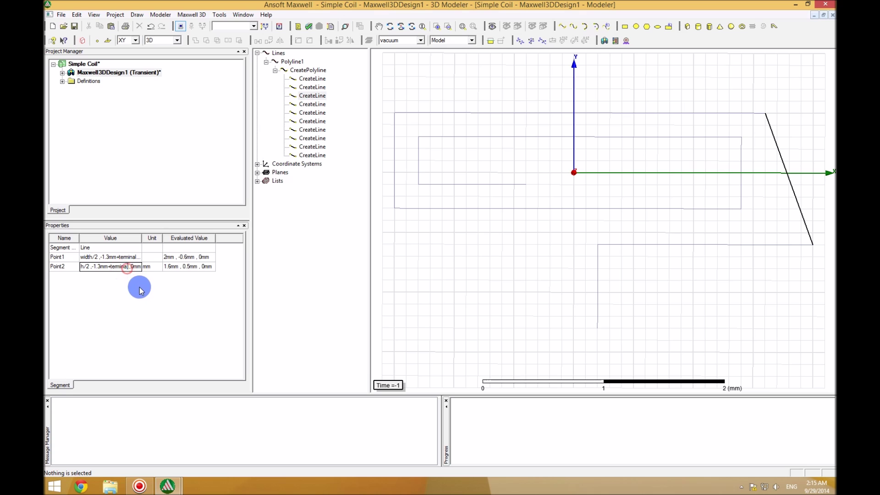
pyautogui.click(129, 268)
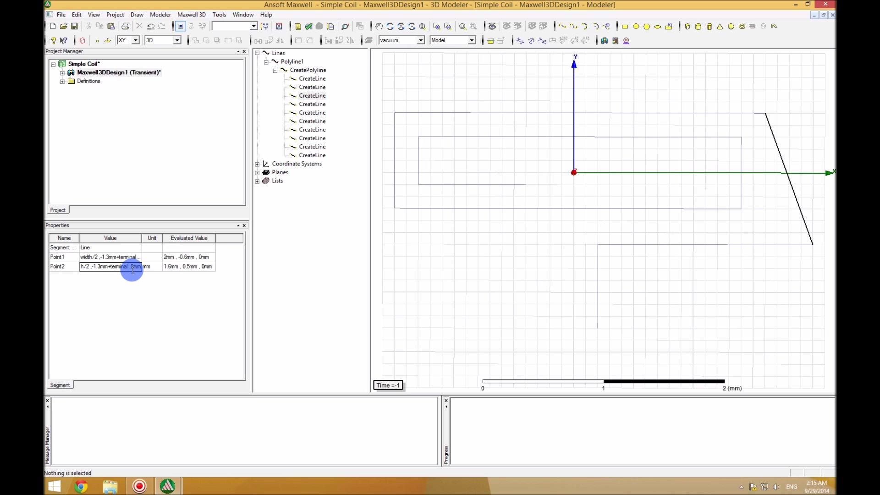
pyautogui.write('+length')
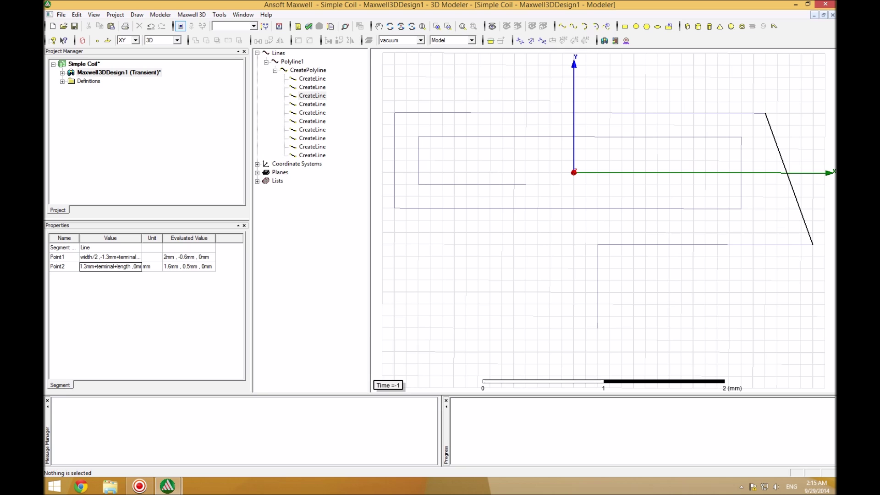
# Define the length variable as a Length in mm with value 1.
pyautogui.click(132, 271)
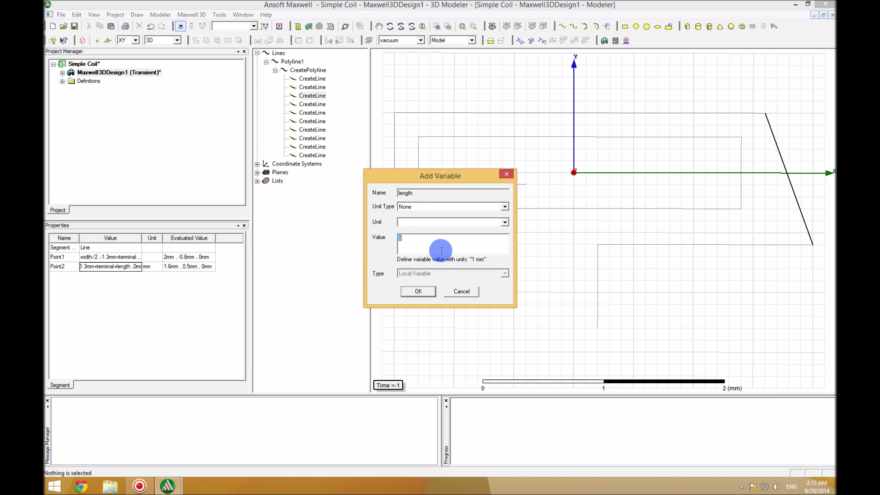
pyautogui.click(441, 206)
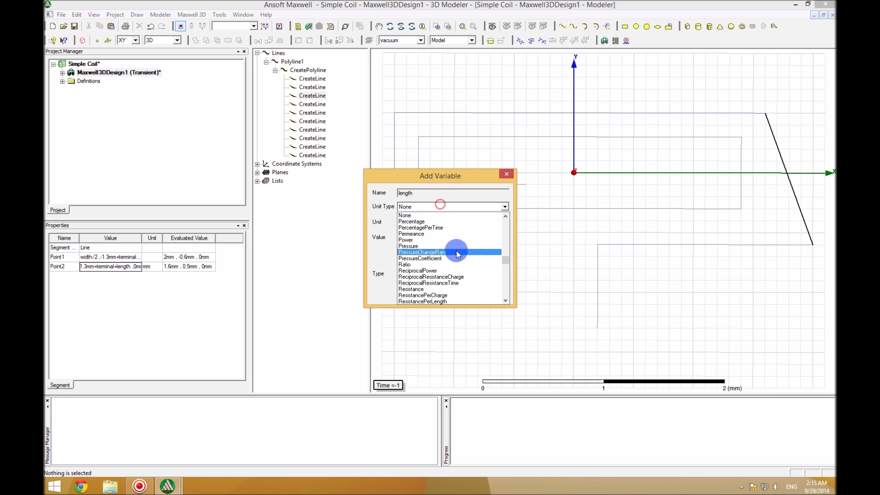
pyautogui.click(506, 216)
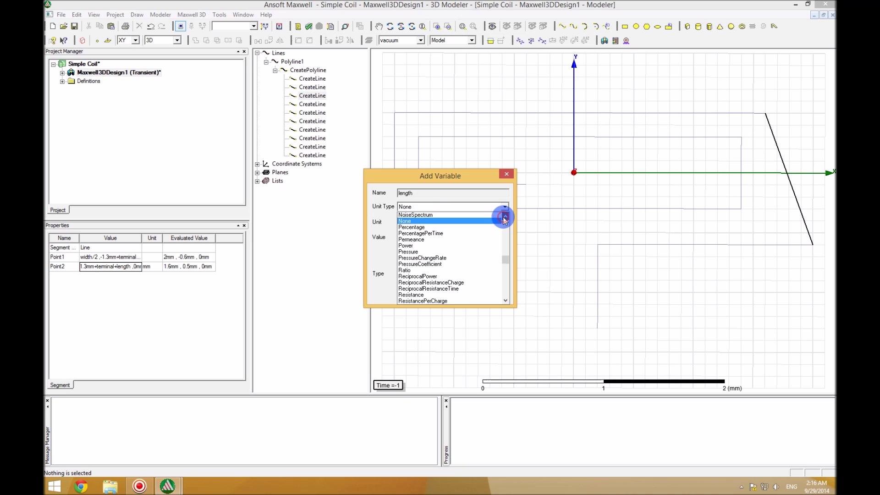
pyautogui.click(506, 251)
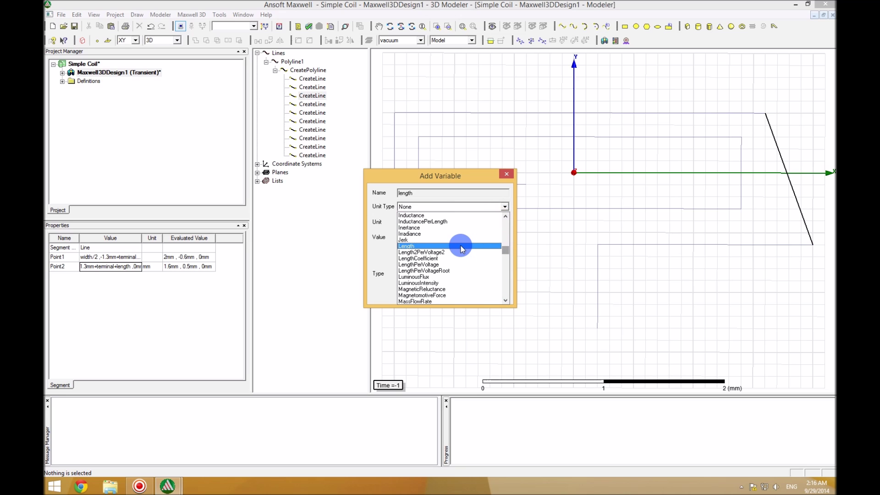
pyautogui.click(462, 249)
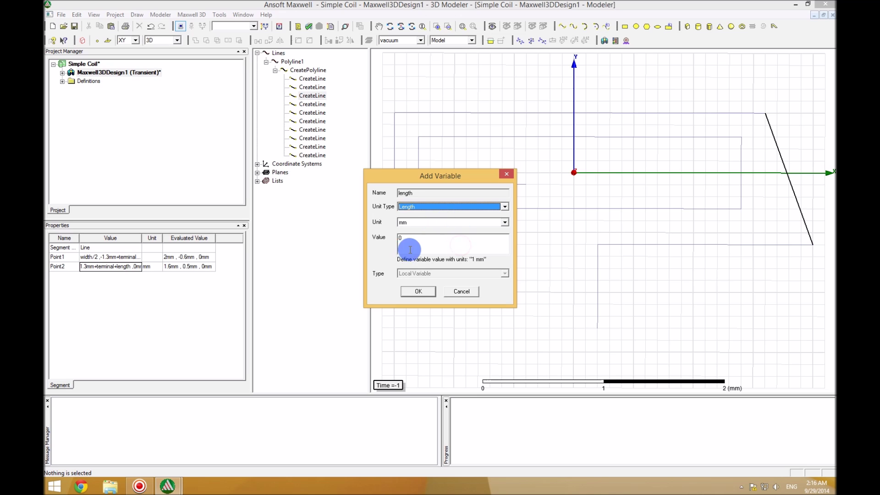
pyautogui.doubleClick(400, 238)
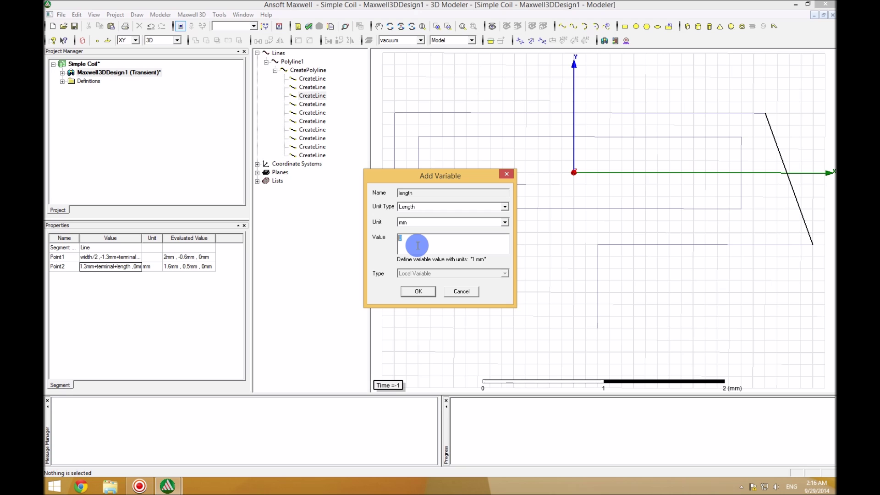
pyautogui.write('1')
pyautogui.press('Return')
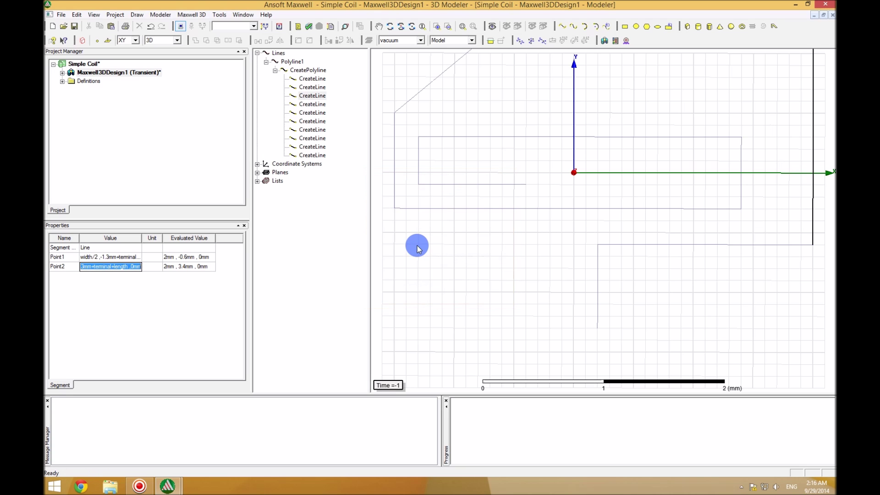
pyautogui.click(519, 260)
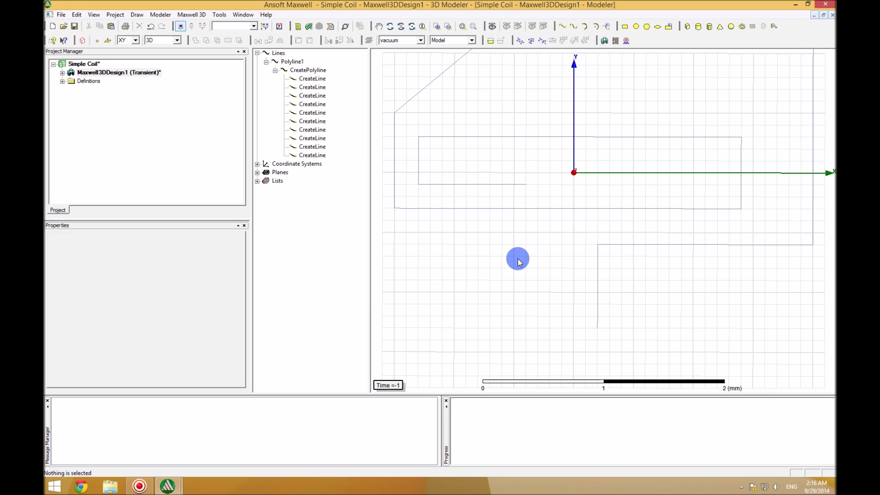
# Paste the point expression into the fourth segment's Point2 and negate width to -width/2.
pyautogui.hotkey('ctrl', 'd')
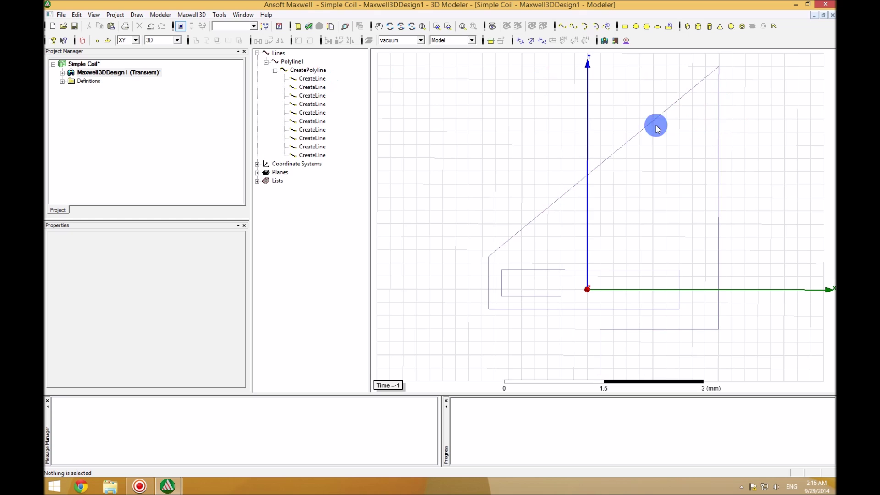
pyautogui.click(310, 95)
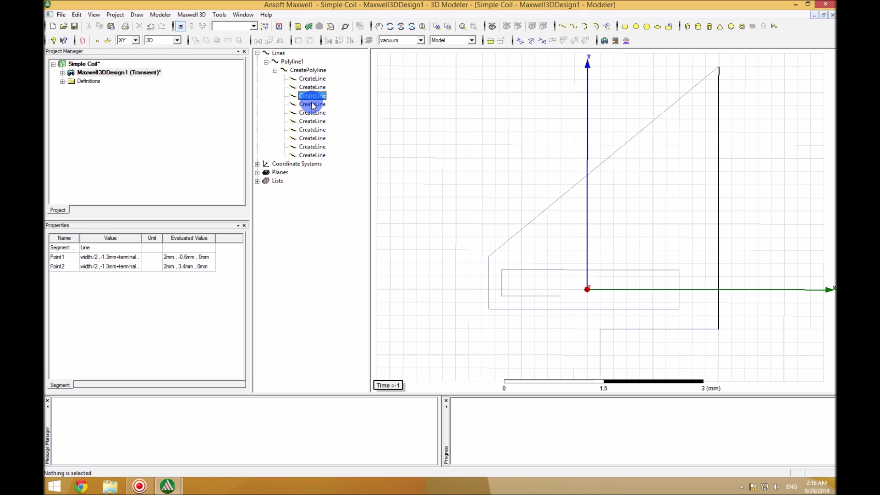
pyautogui.click(311, 104)
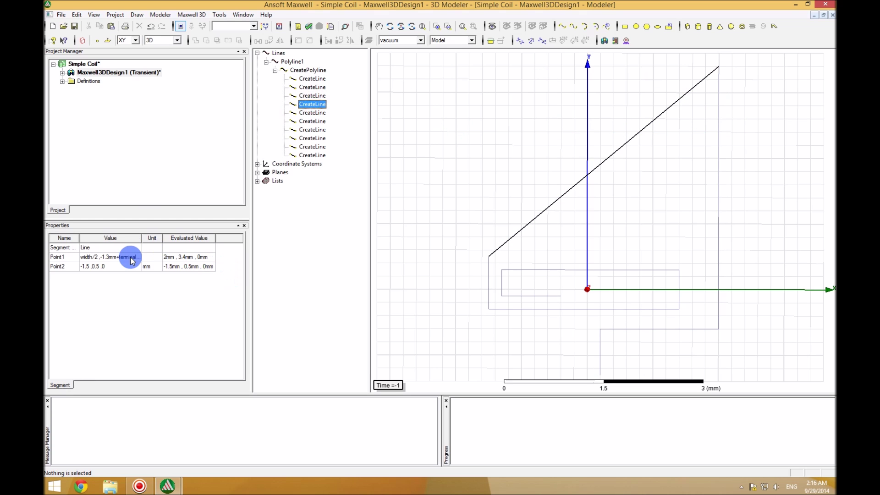
pyautogui.click(131, 257)
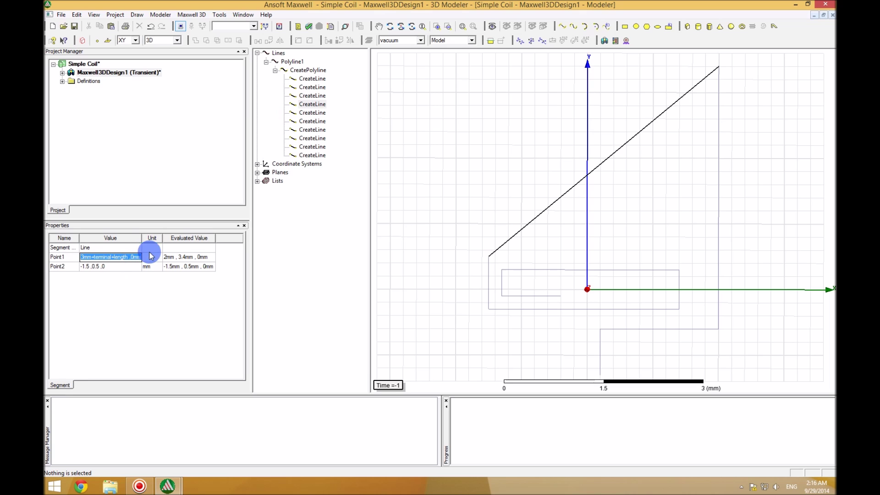
pyautogui.click(118, 265)
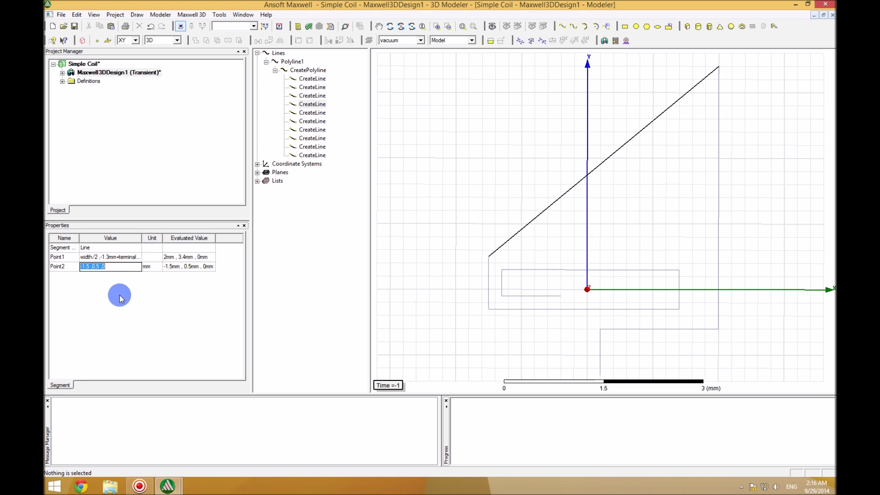
pyautogui.hotkey('ctrl', 'v')
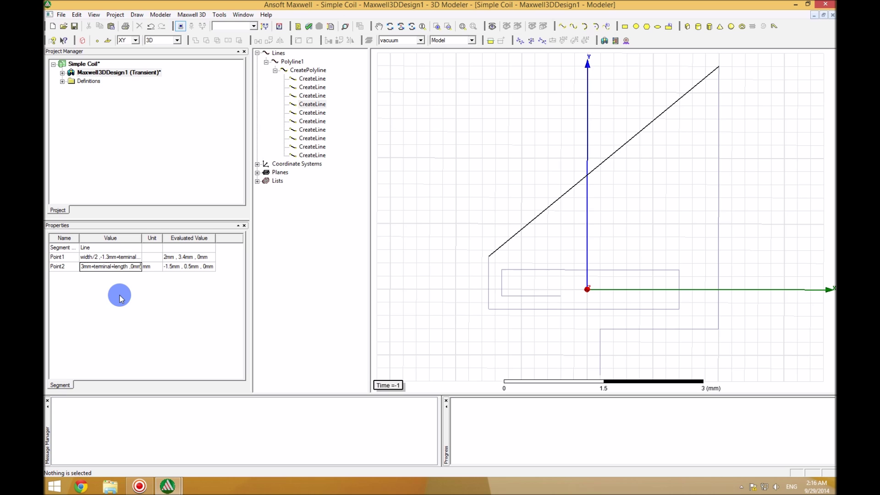
pyautogui.moveTo(90, 267); pyautogui.dragTo(58, 267)
pyautogui.click(88, 268)
pyautogui.click(82, 268)
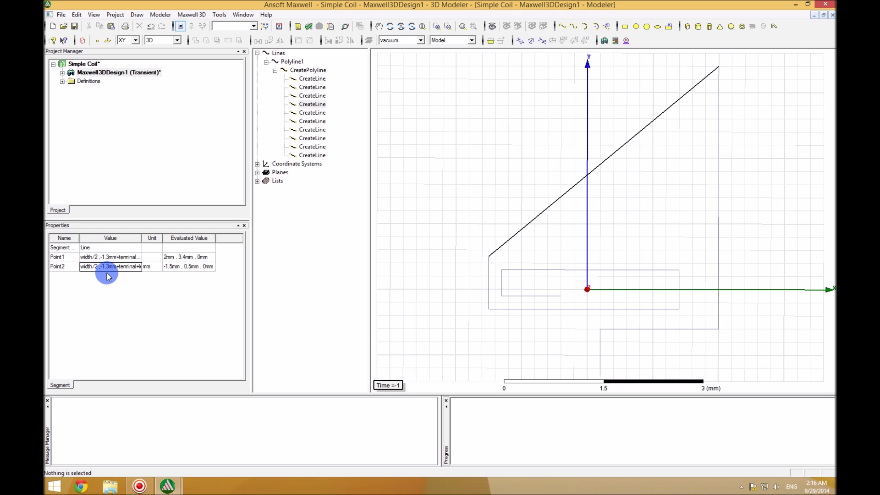
pyautogui.write('-')
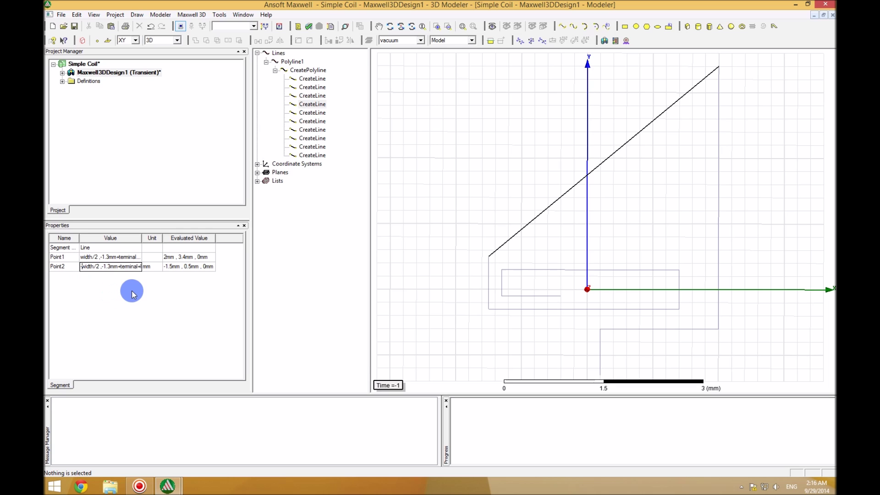
pyautogui.press('Return')
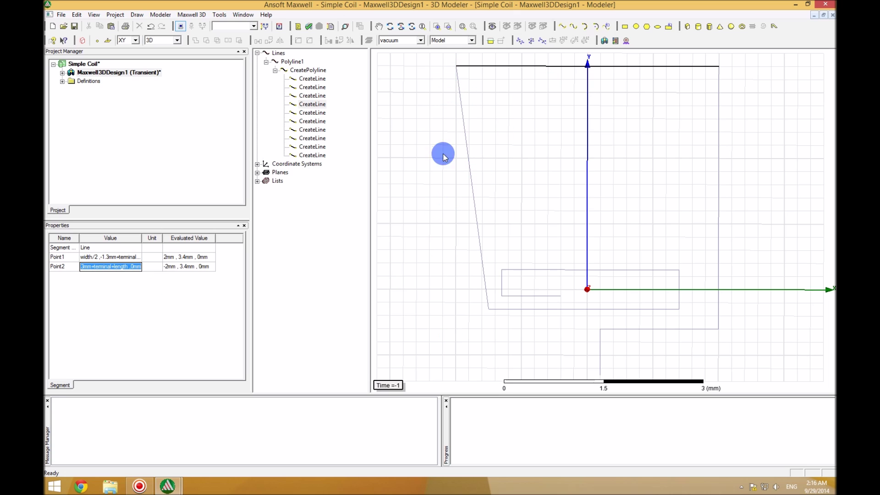
pyautogui.click(316, 112)
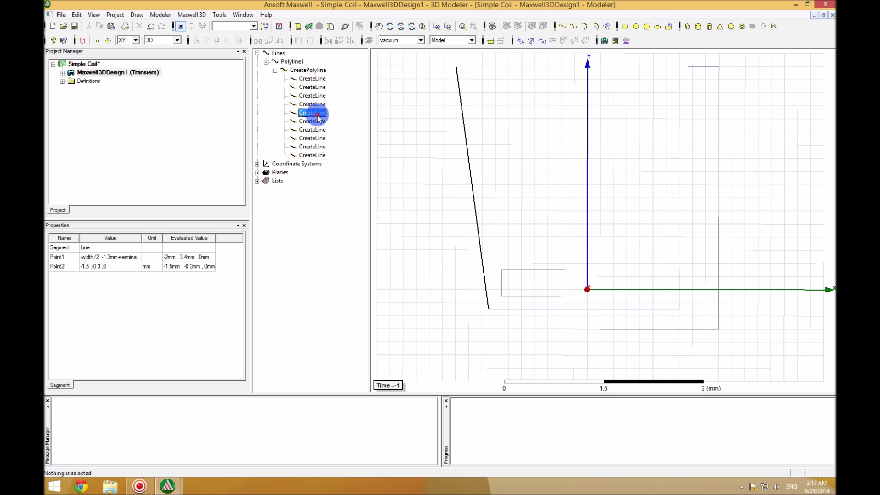
# Paste the -width/2 expression into the fifth segment's Point2, which makes Polyline1 fail to build.
pyautogui.click(115, 258)
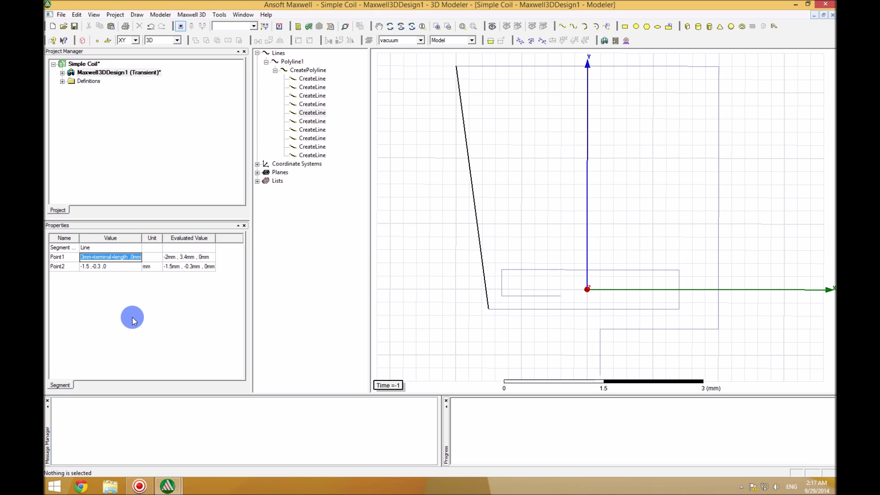
pyautogui.click(113, 268)
pyautogui.click(113, 266)
pyautogui.hotkey('ctrl', 'v')
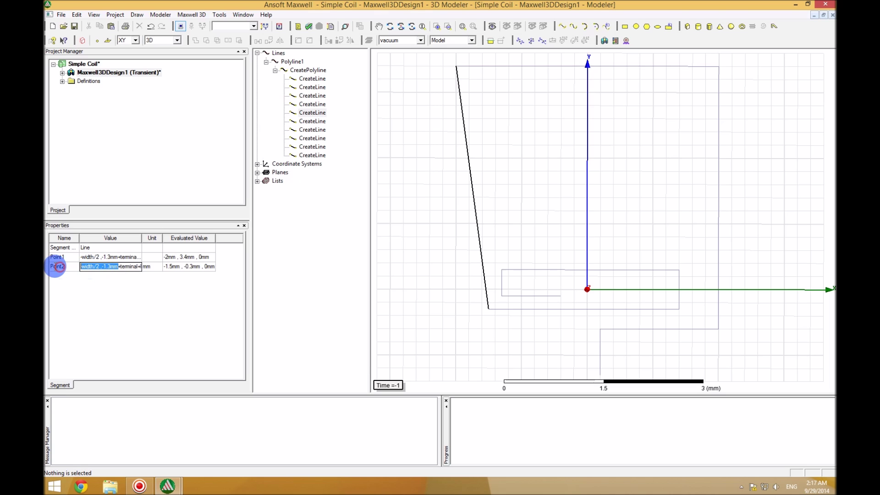
pyautogui.moveTo(81, 267); pyautogui.dragTo(110, 269)
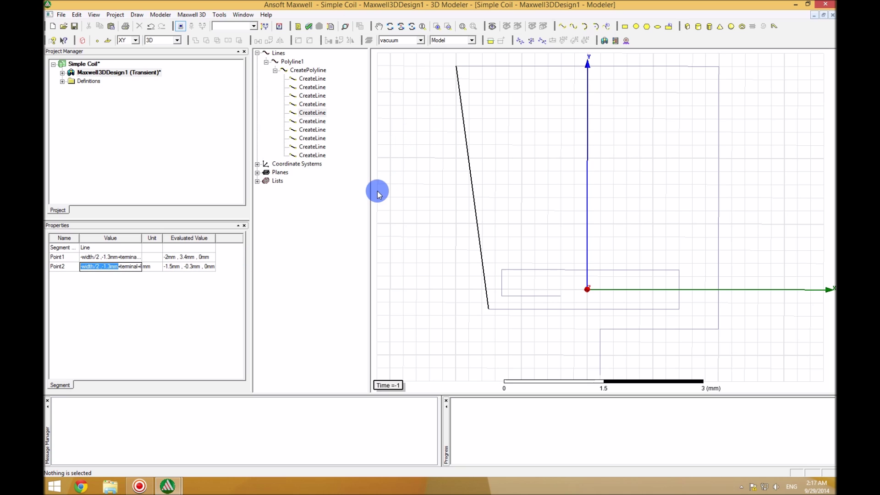
pyautogui.click(104, 268)
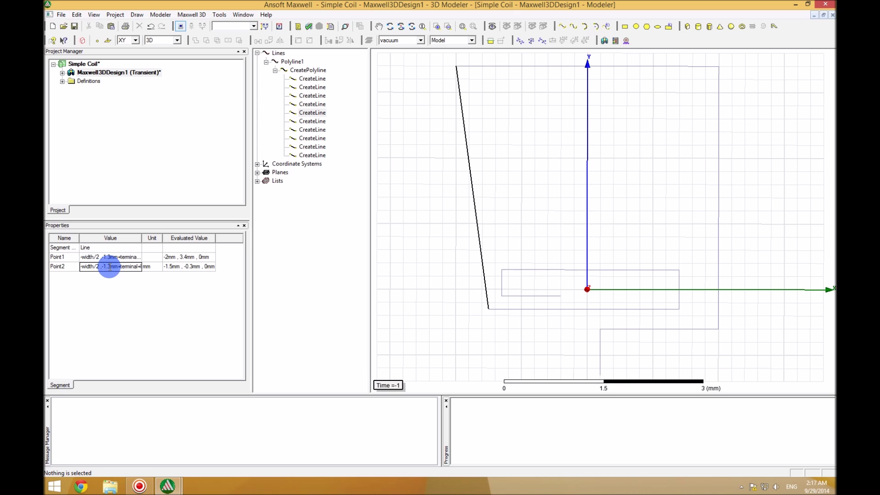
pyautogui.doubleClick(130, 267)
pyautogui.moveTo(130, 270)
pyautogui.mouseDown()
pyautogui.moveTo(146, 269)
pyautogui.moveTo(129, 270)
pyautogui.mouseUp()
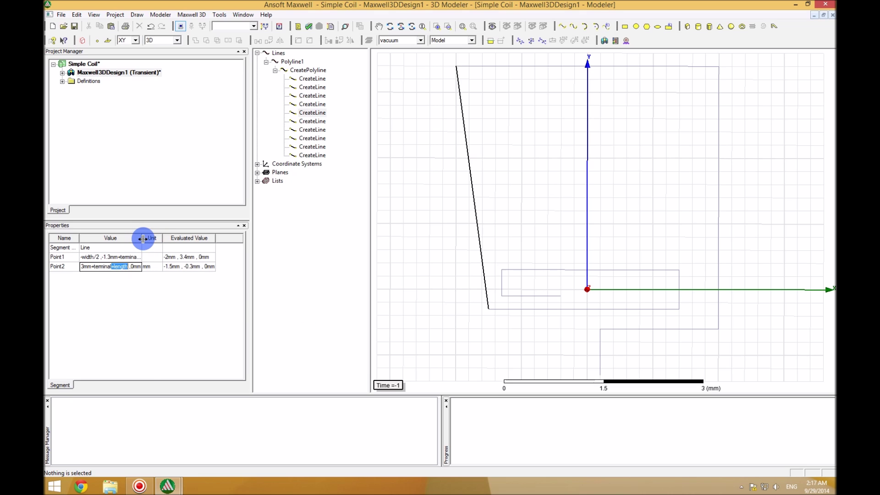
pyautogui.moveTo(143, 239); pyautogui.dragTo(222, 236)
pyautogui.press('Return')
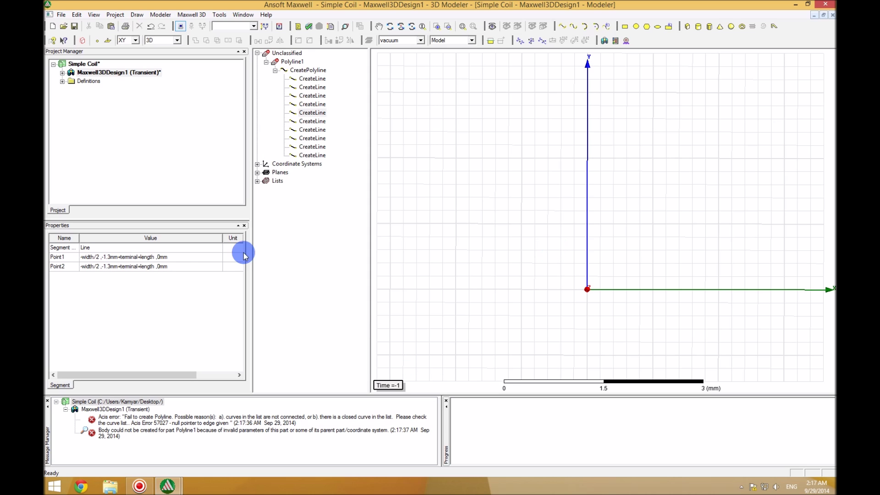
# Drop +length from the fifth segment's Point2, leaving -width/2, -1.3mm+terminal, 0mm.
pyautogui.click(146, 268)
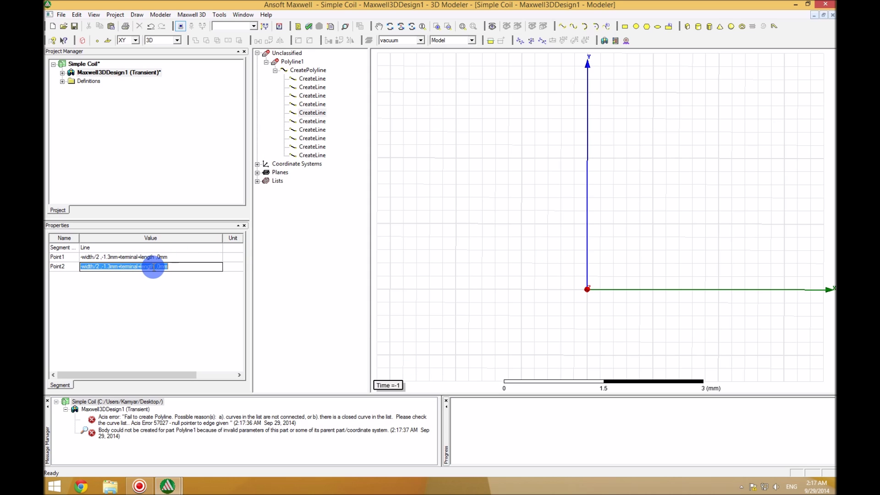
pyautogui.click(147, 269)
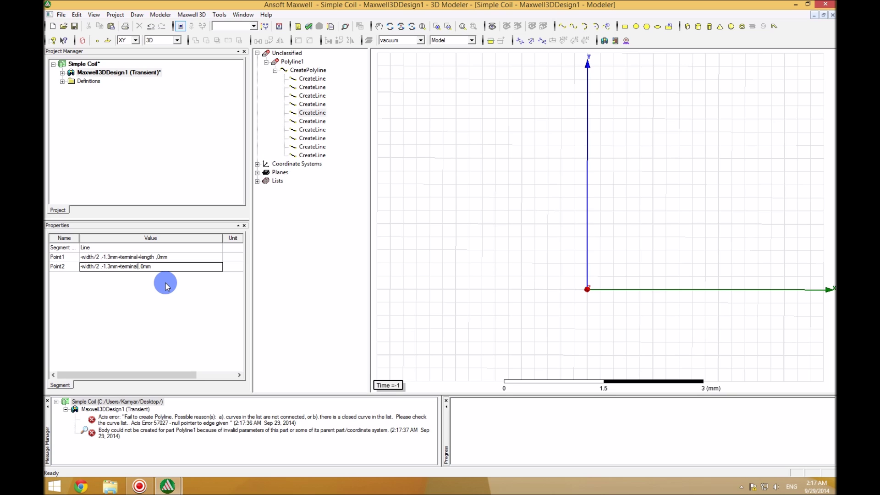
pyautogui.press('Return')
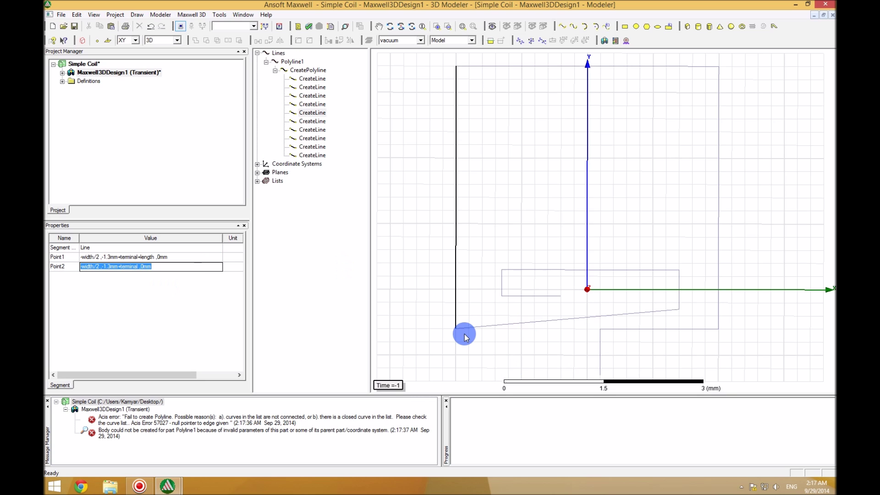